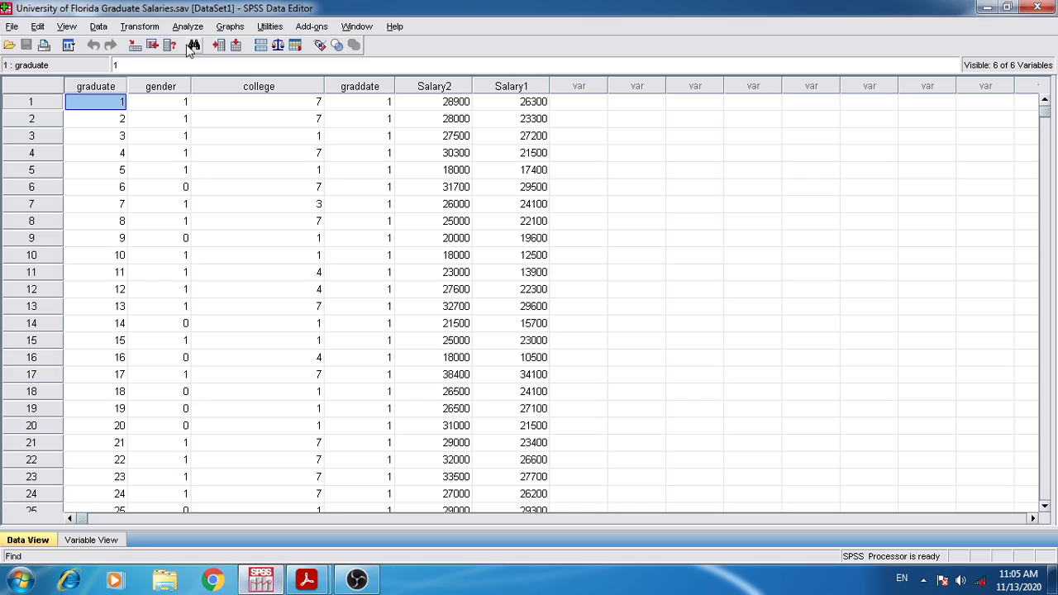
Run a One-Sample T Test on Salary after graduation with a test value of 30000.
click(189, 27)
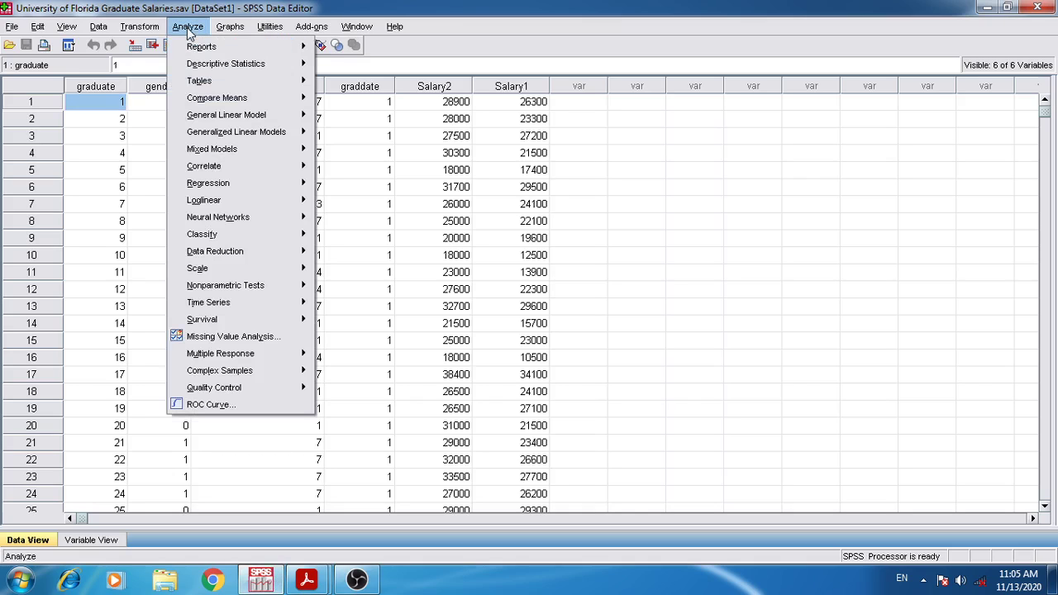
mouse_move(216, 98)
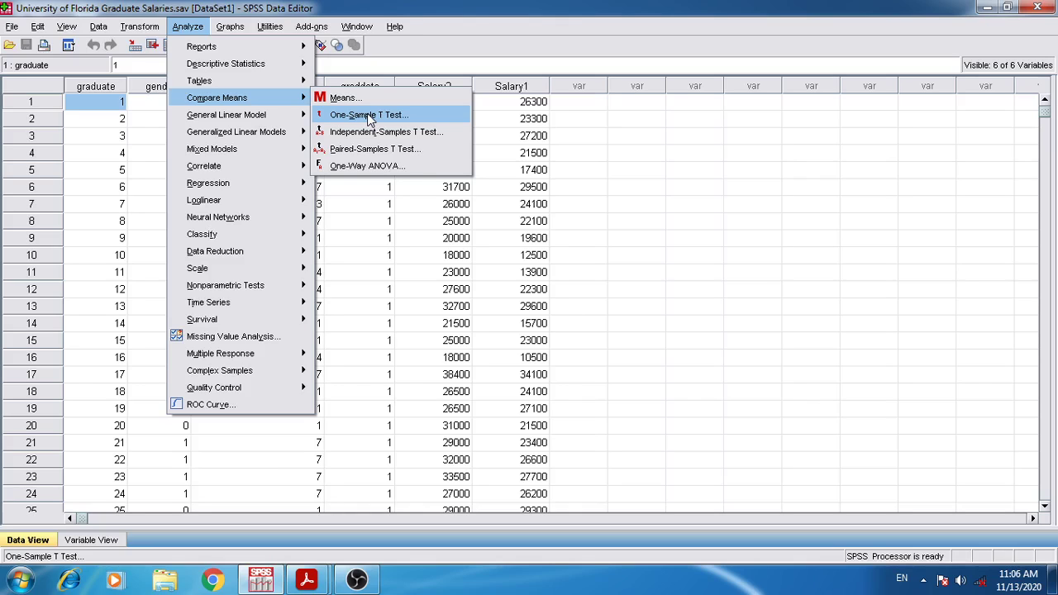
click(371, 116)
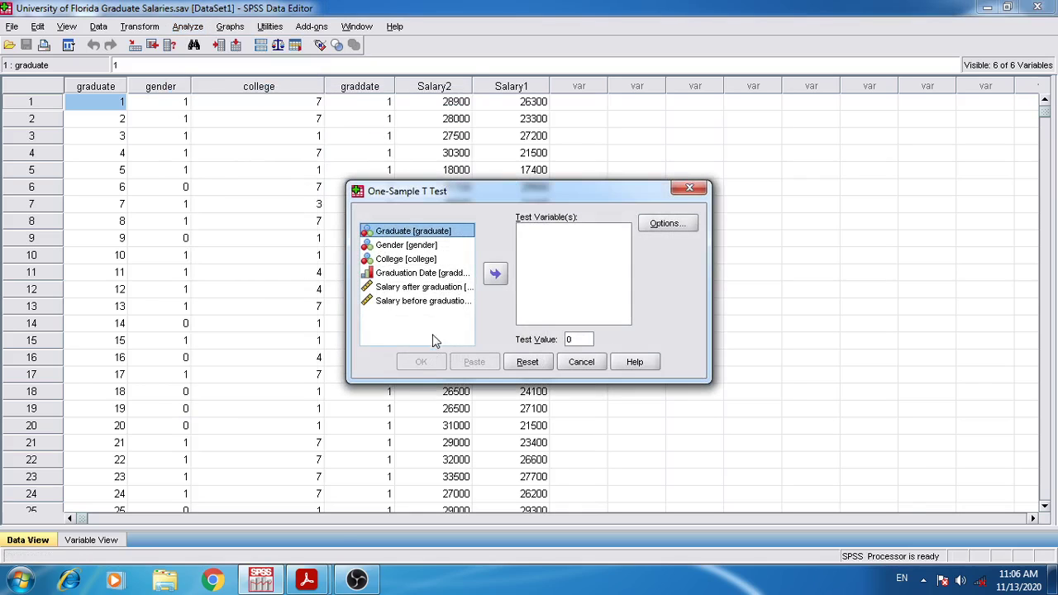
click(433, 287)
click(496, 275)
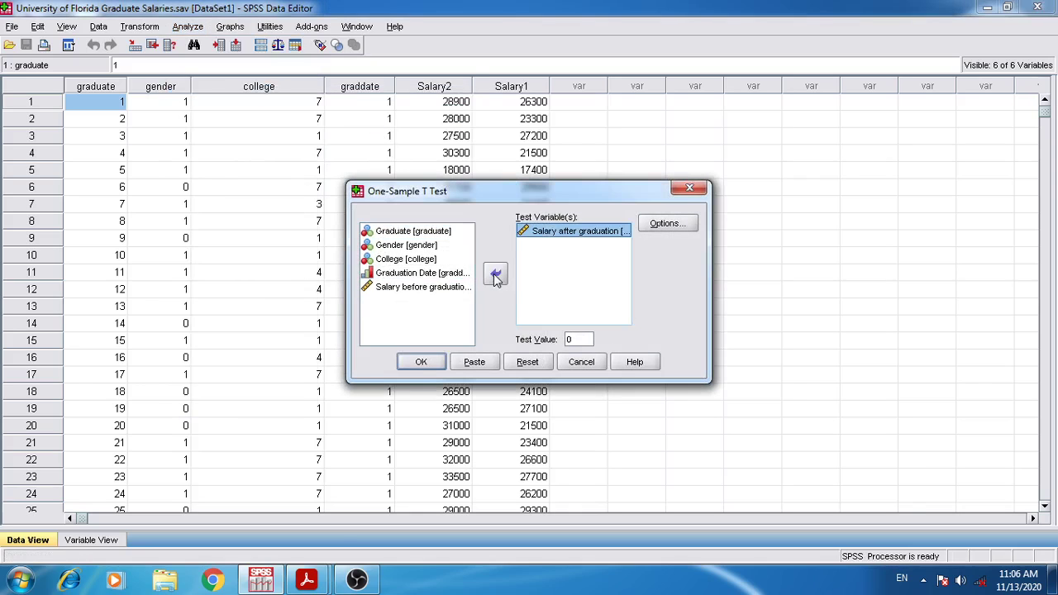
click(571, 339)
key(BackSpace)
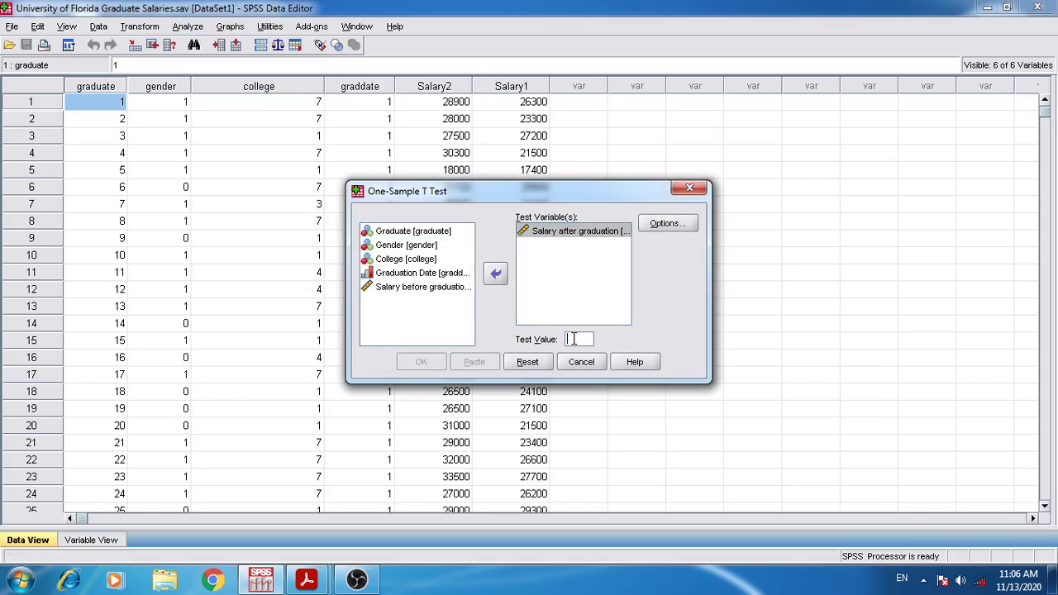
text(30000)
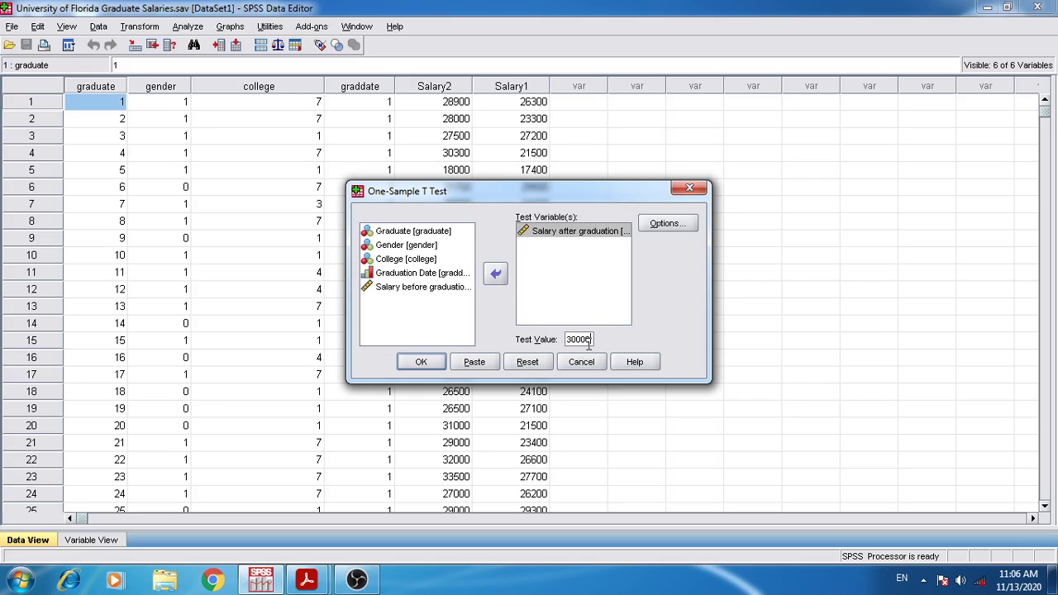
click(420, 364)
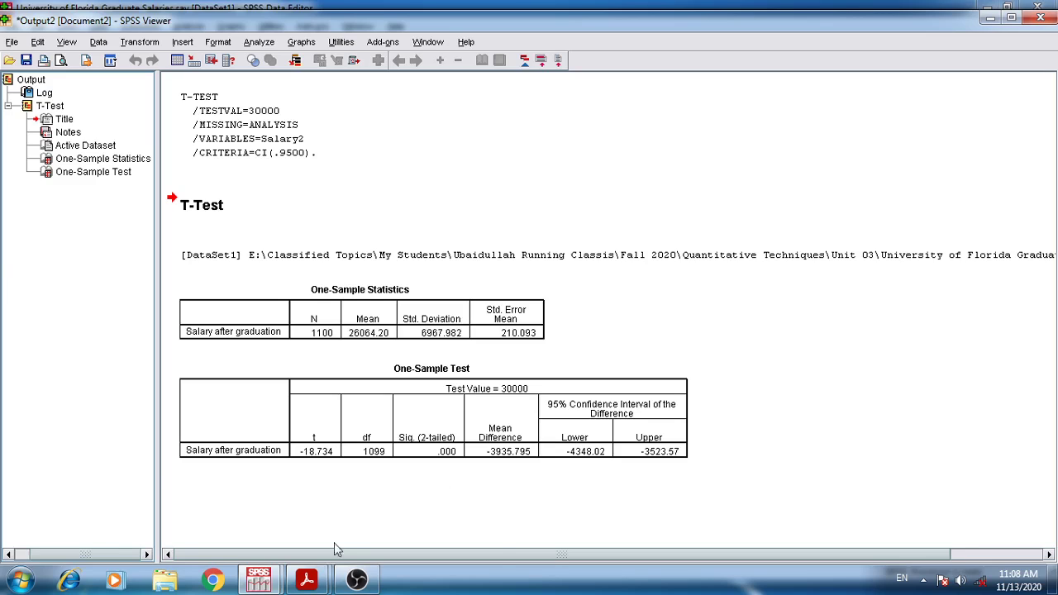
Review the mean hypotheses in Comparing Groups Hypothesis.pdf in Acrobat Reader, and return to the graduate salaries data in SPSS.
mouse_move(319, 577)
click(369, 495)
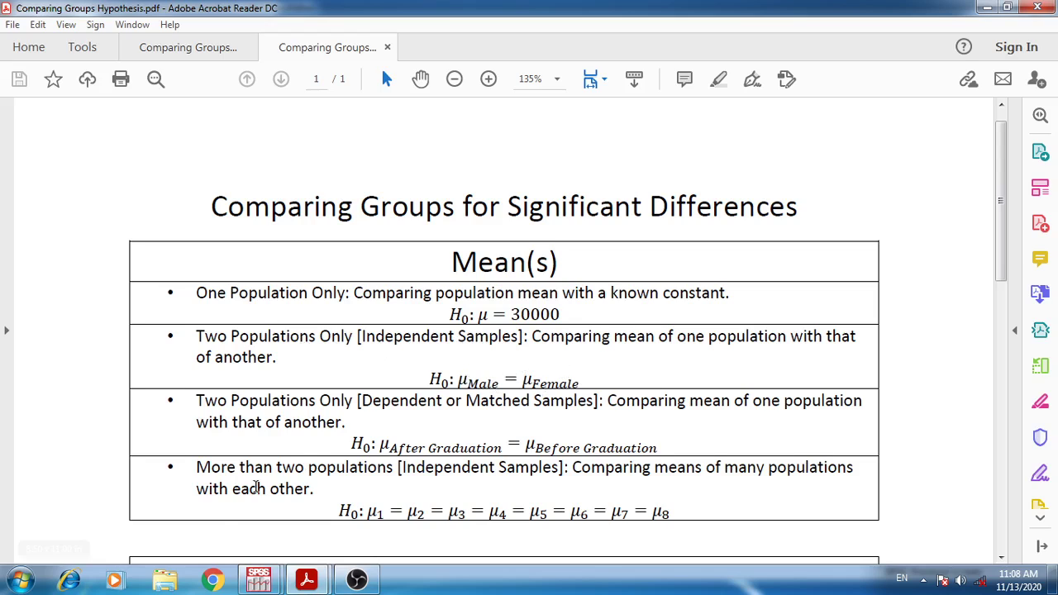
mouse_move(278, 585)
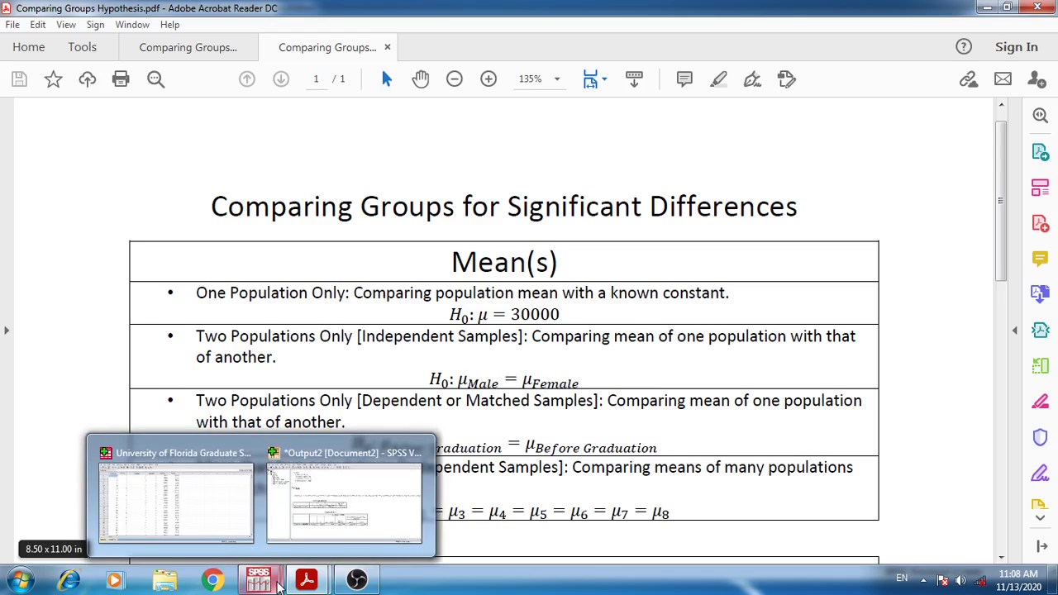
click(213, 514)
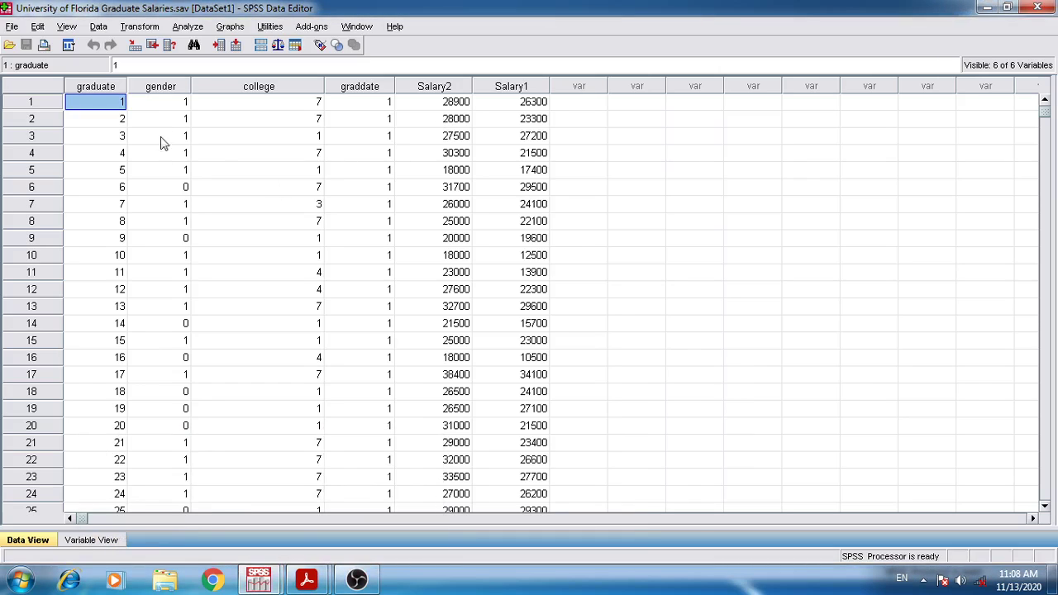
Set up an Independent-Samples T Test with Salary after graduation as the test variable and Gender as the grouping variable.
click(193, 31)
mouse_move(248, 98)
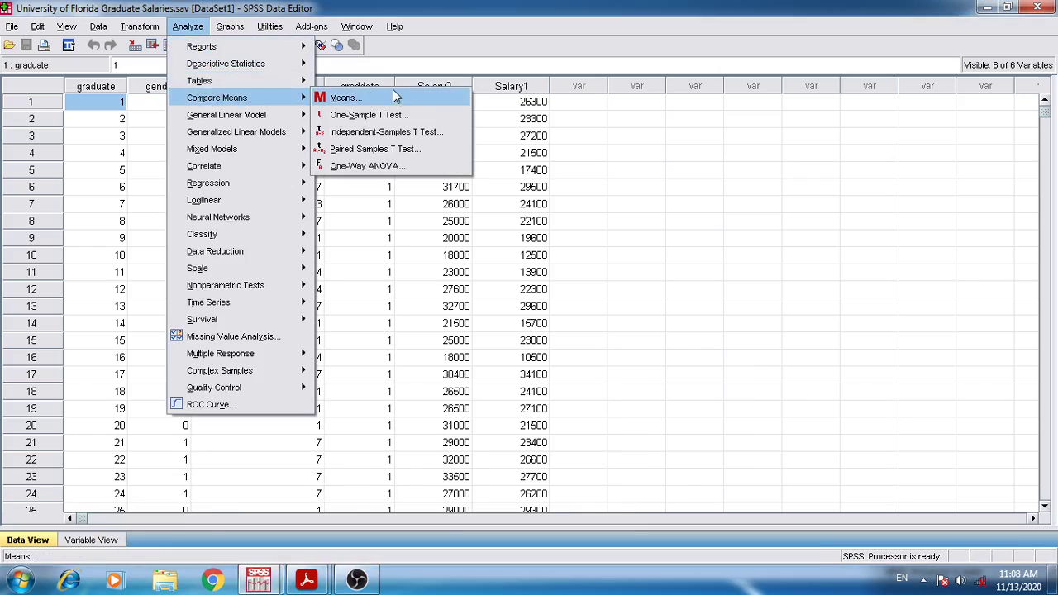
click(383, 137)
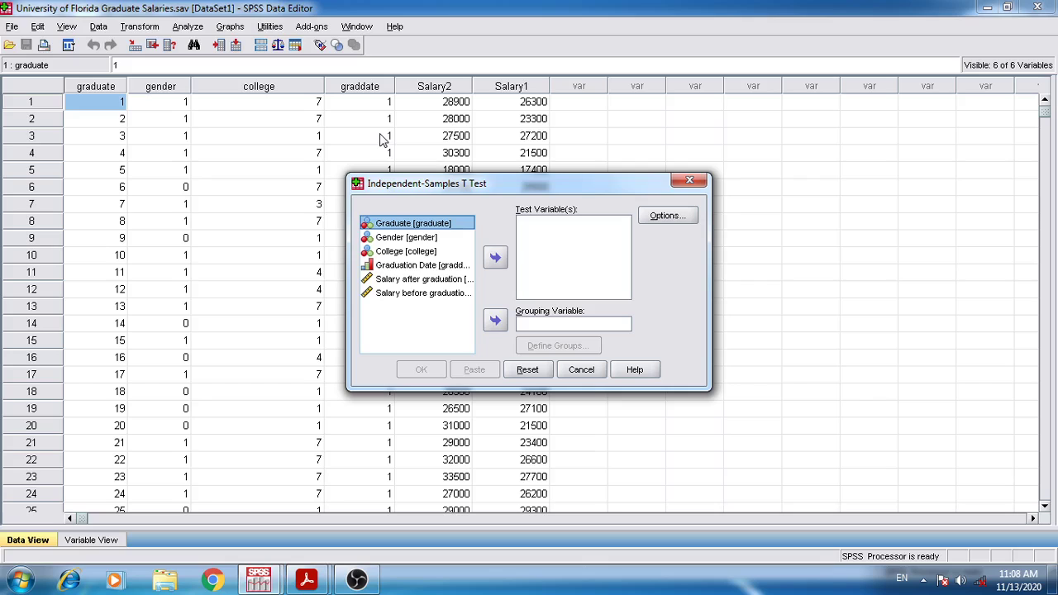
click(428, 282)
click(495, 258)
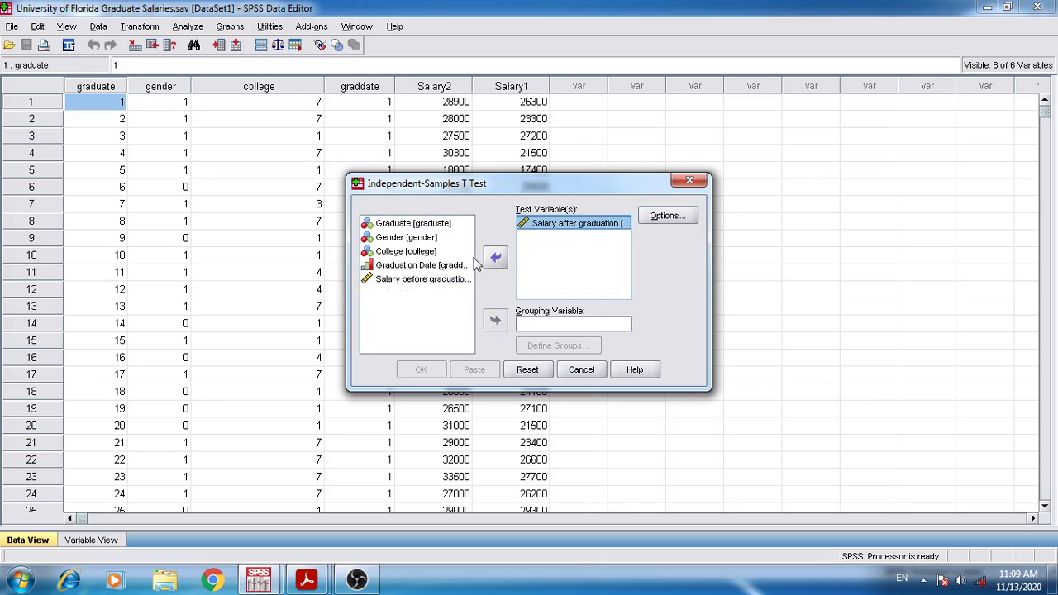
click(403, 238)
click(496, 323)
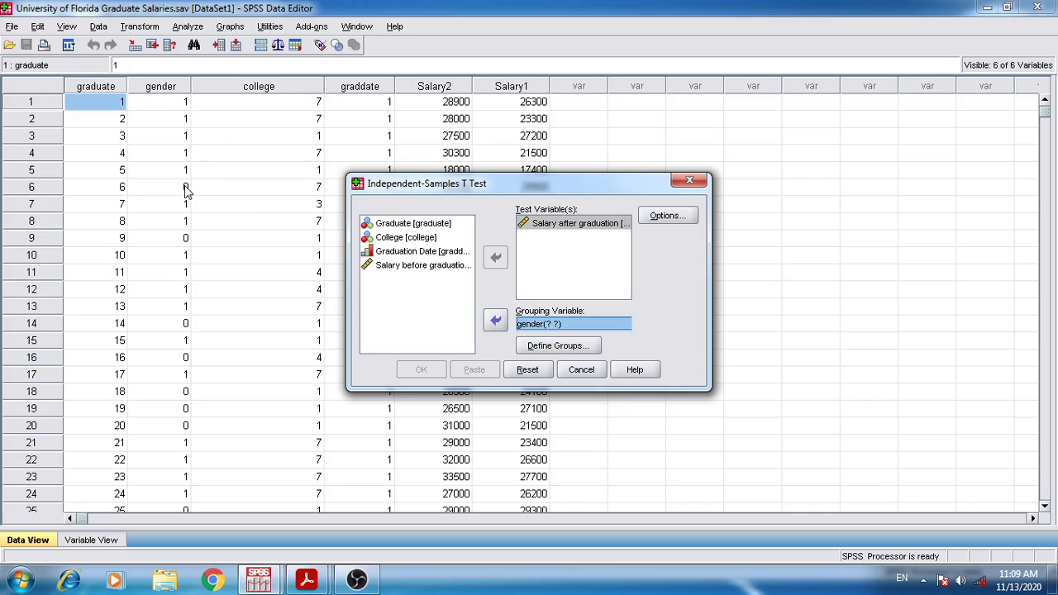
Define the gender groups as 1 and 0 and run the Independent-Samples T Test.
click(530, 348)
click(513, 268)
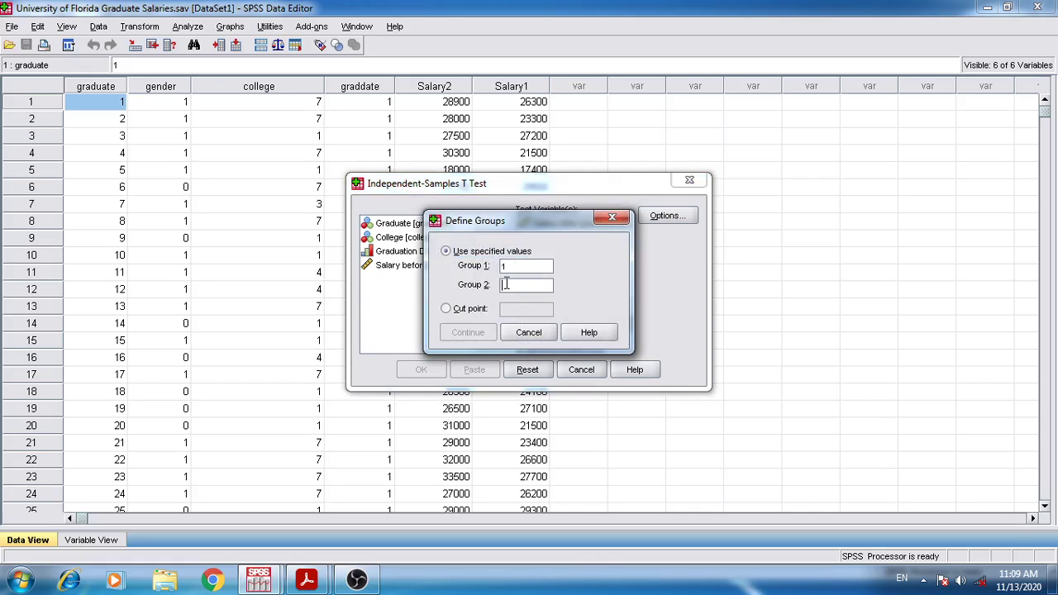
click(506, 284)
text(0)
click(477, 331)
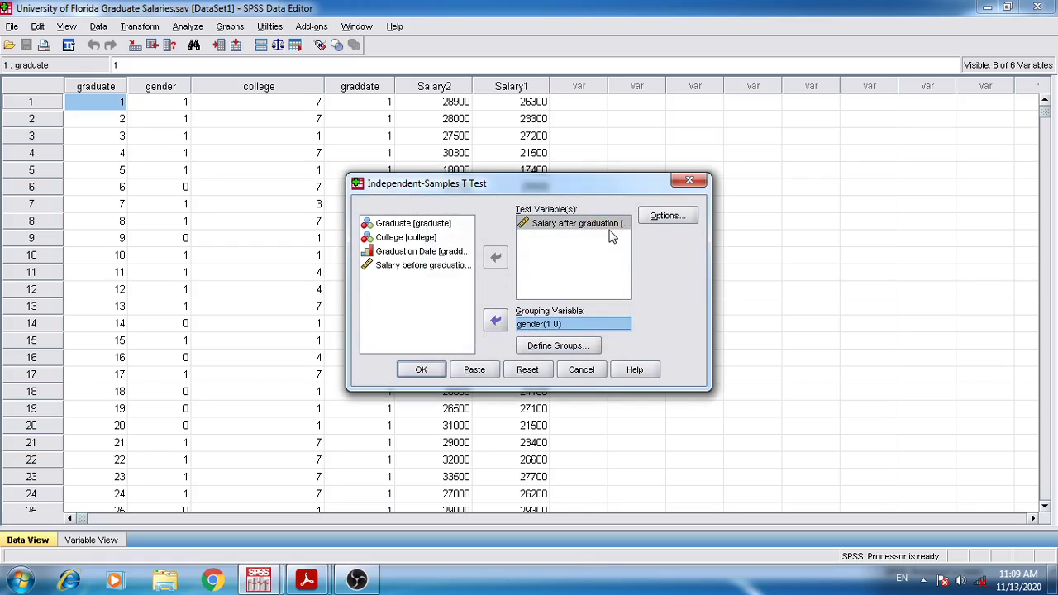
click(406, 369)
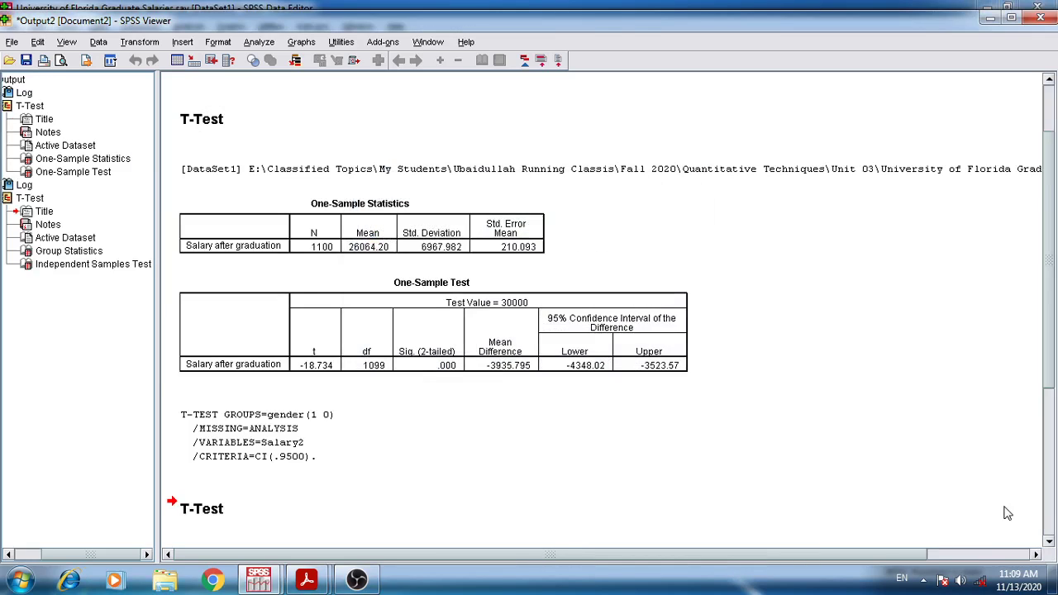
Examine the independent-samples output, consult the homogeneity of variance slide in Acrobat Reader, and return to the SPSS output.
click(1050, 533)
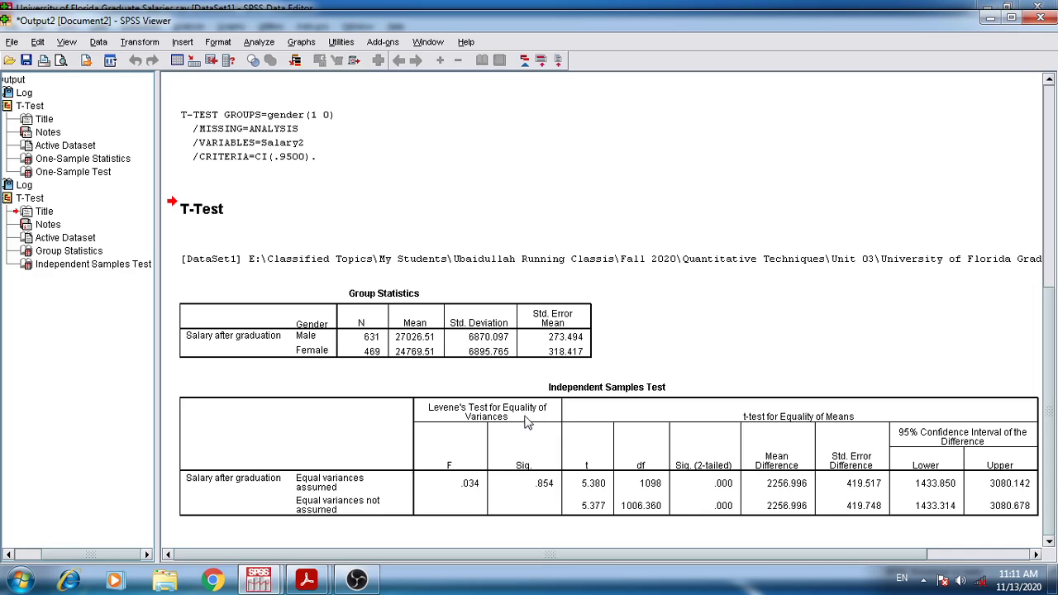
mouse_move(320, 584)
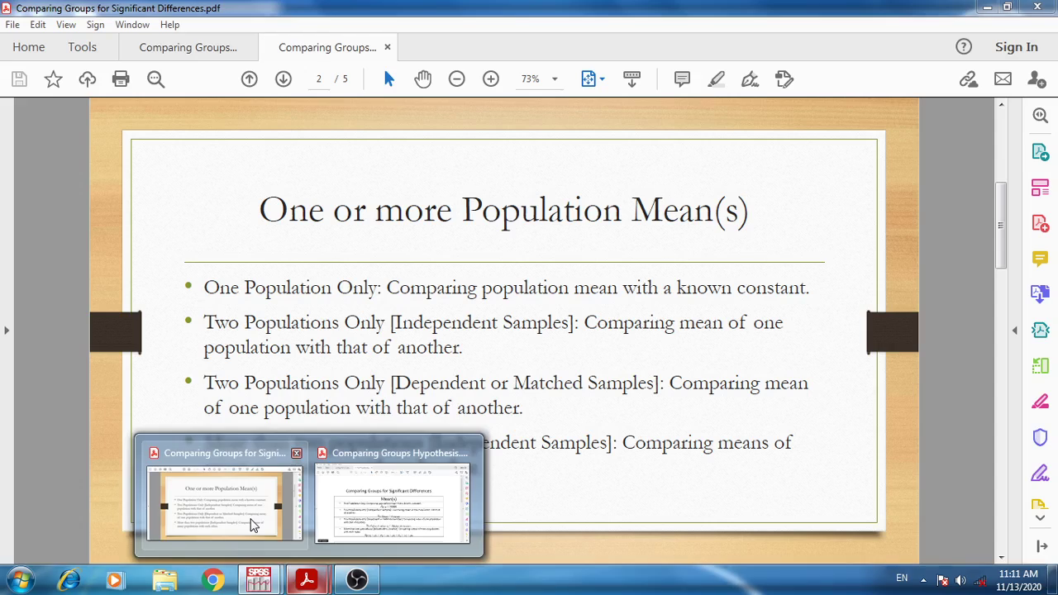
click(250, 517)
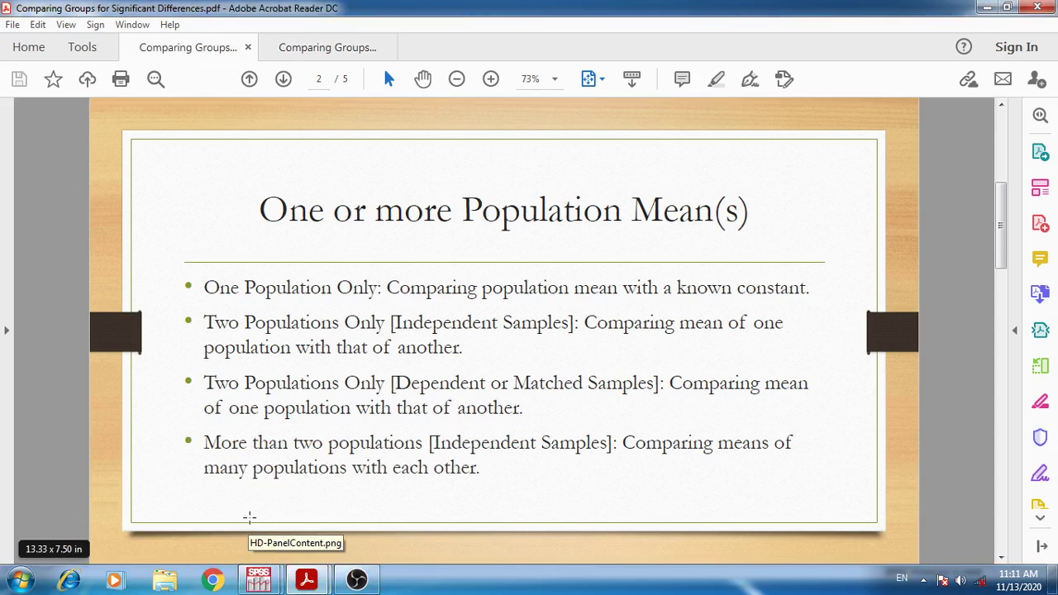
scroll(250, 517, down, 2)
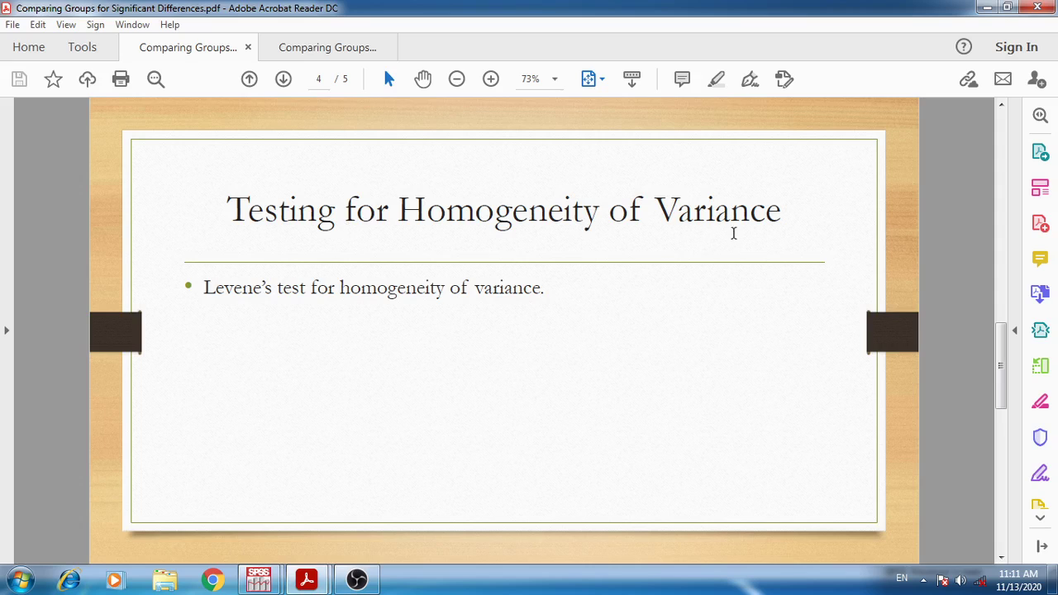
mouse_move(258, 582)
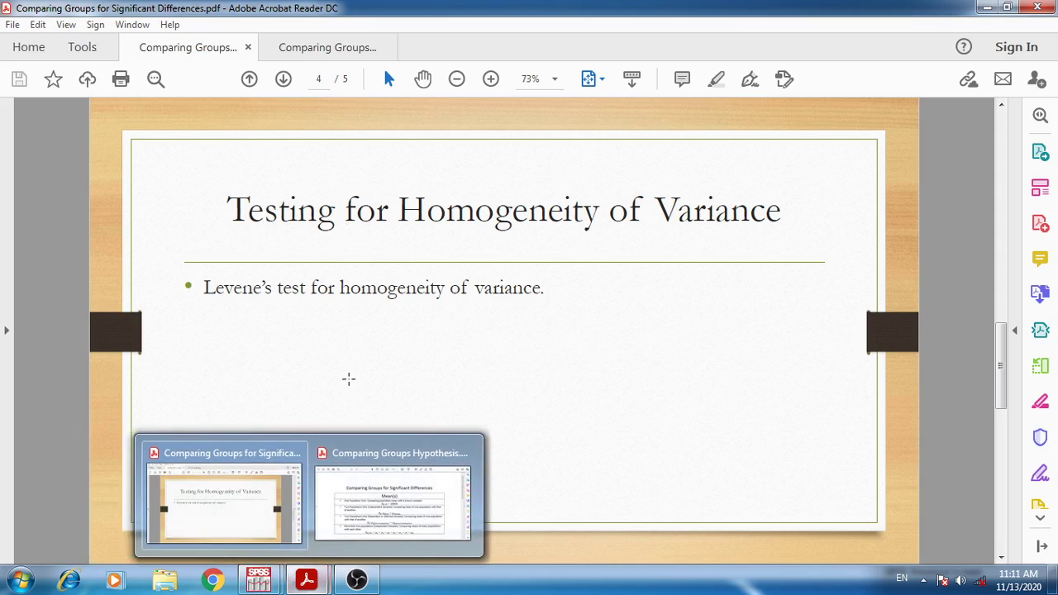
scroll(348, 379, up, 2)
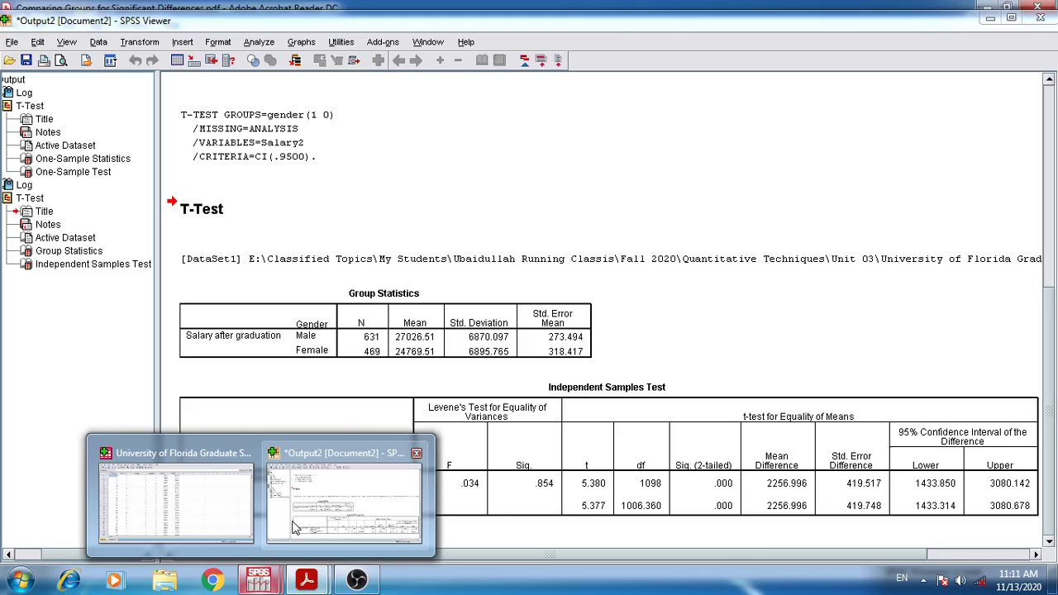
click(294, 528)
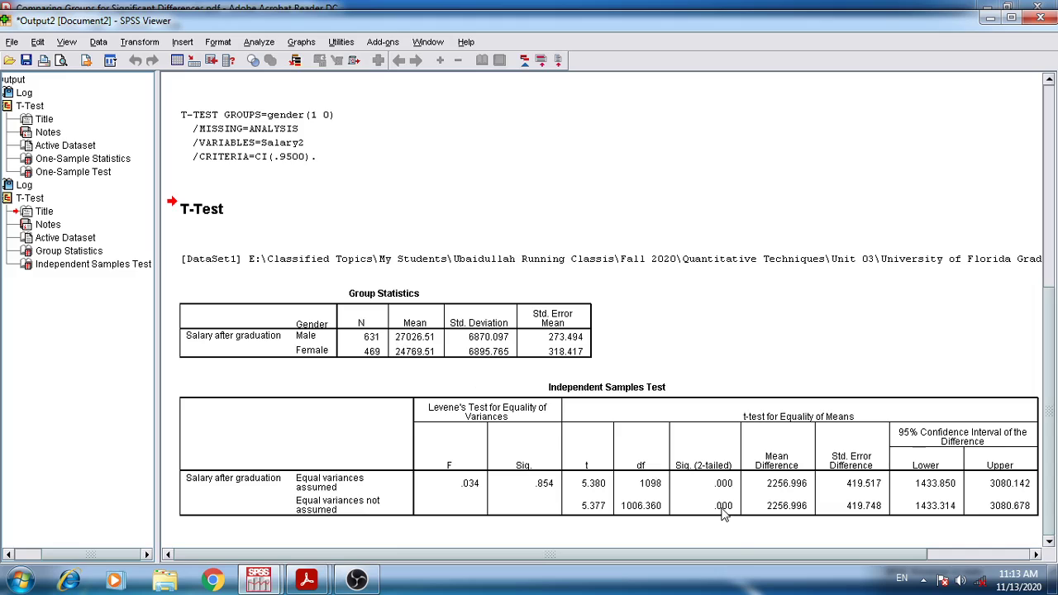
Check the male versus female null hypothesis in Comparing Groups Hypothesis.pdf against the Independent Samples Test table in the SPSS output.
mouse_move(312, 579)
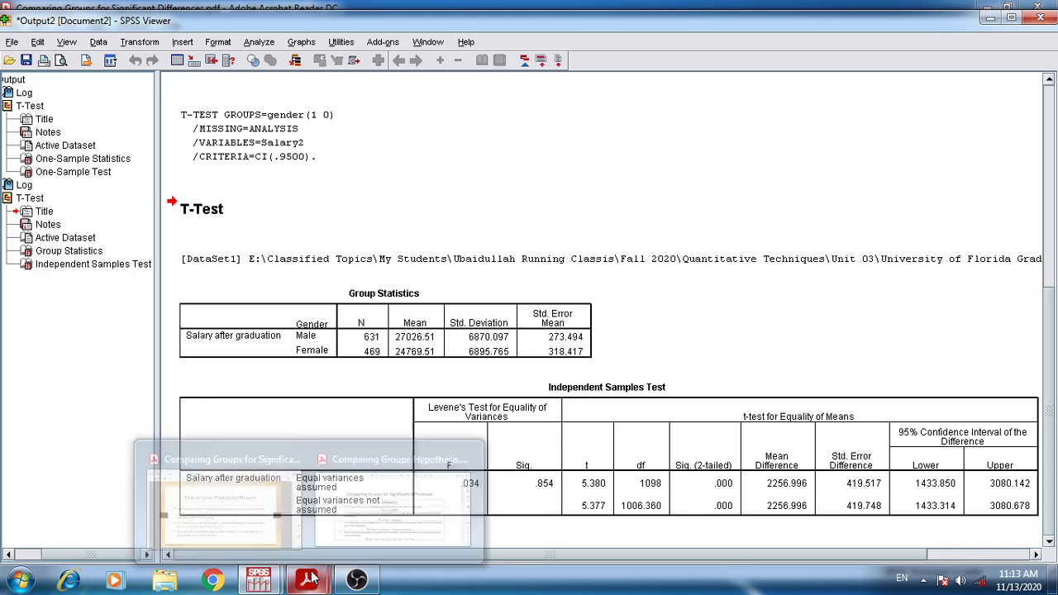
click(391, 503)
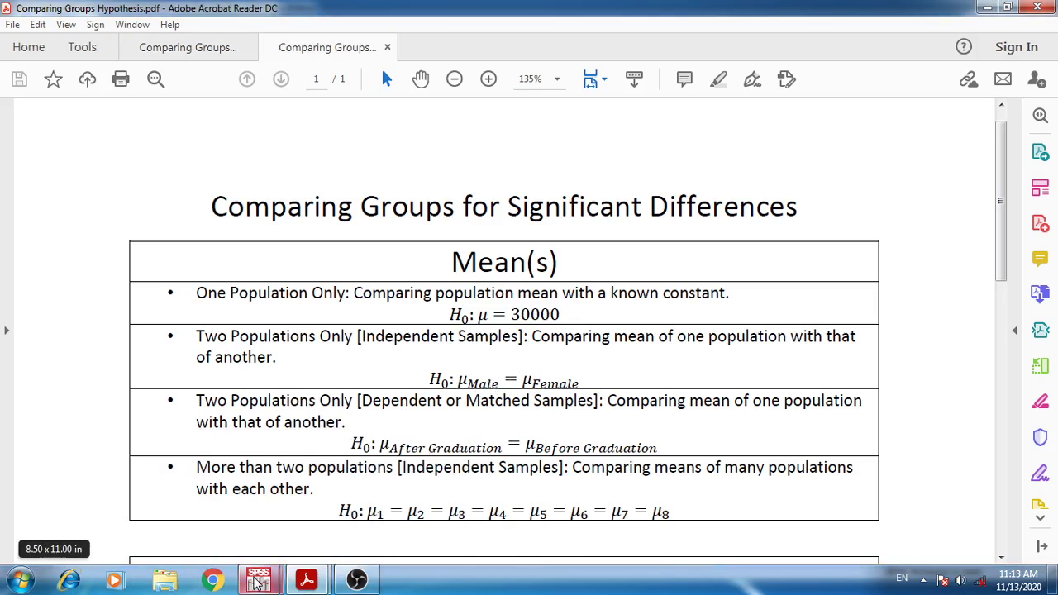
mouse_move(256, 583)
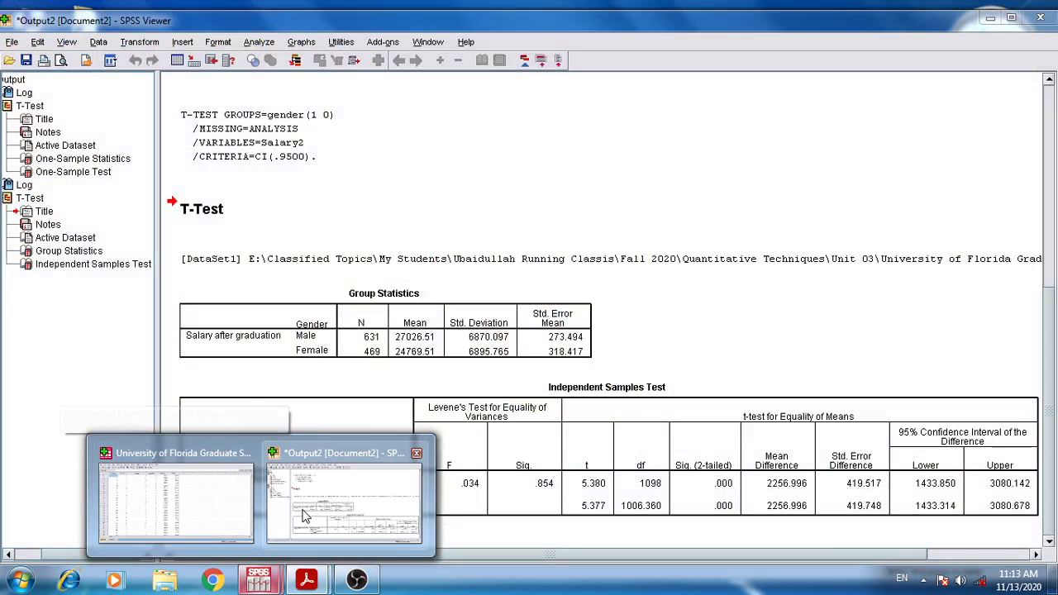
click(304, 517)
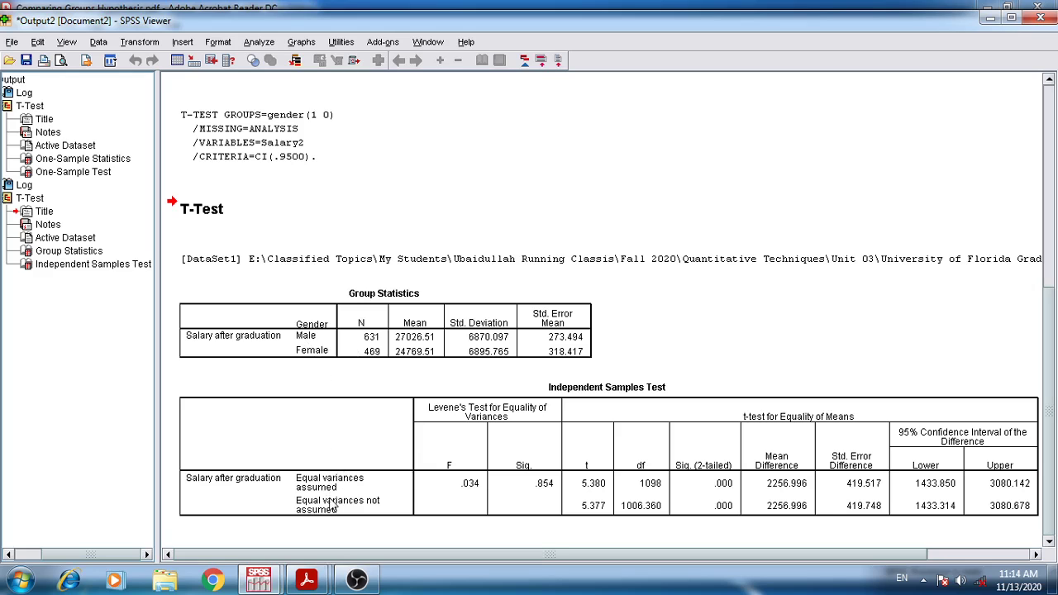
Switch to the graduate salaries data and highlight the rows of graduates 1 and 6 to inspect their Salary2 and Salary1 values.
mouse_move(281, 585)
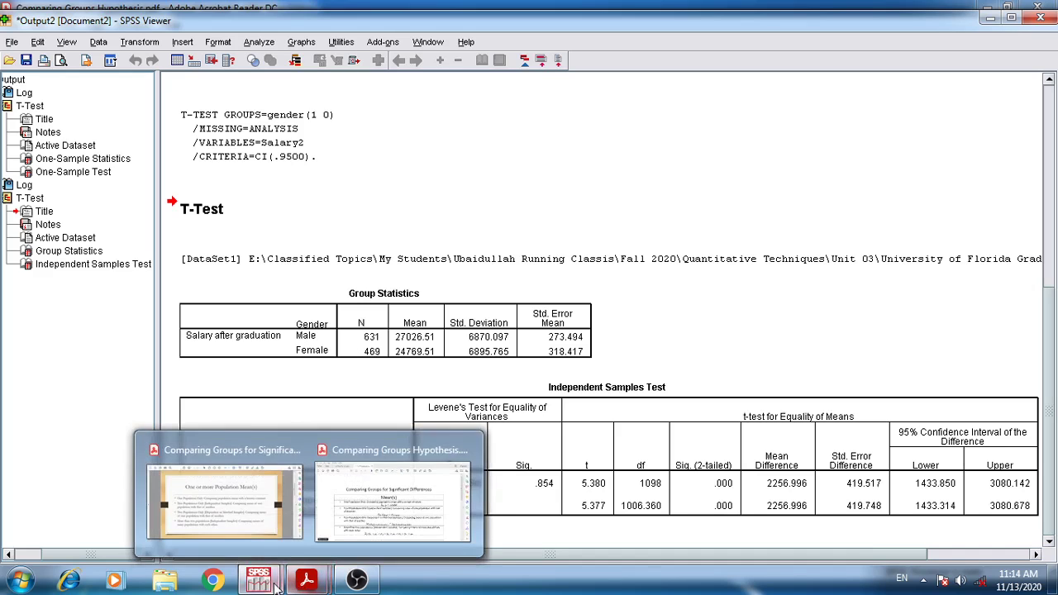
click(220, 535)
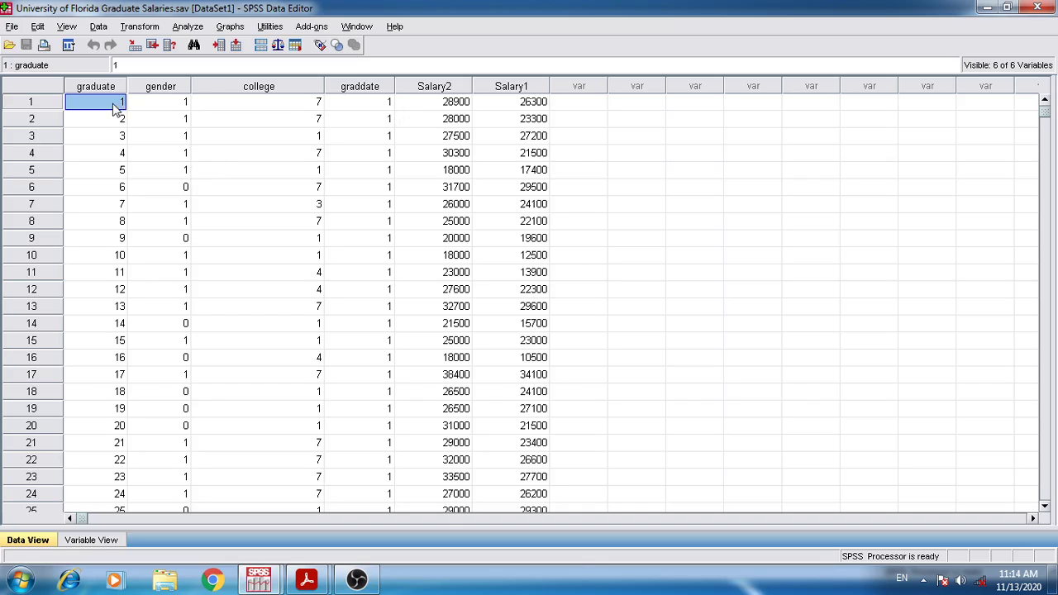
click(41, 106)
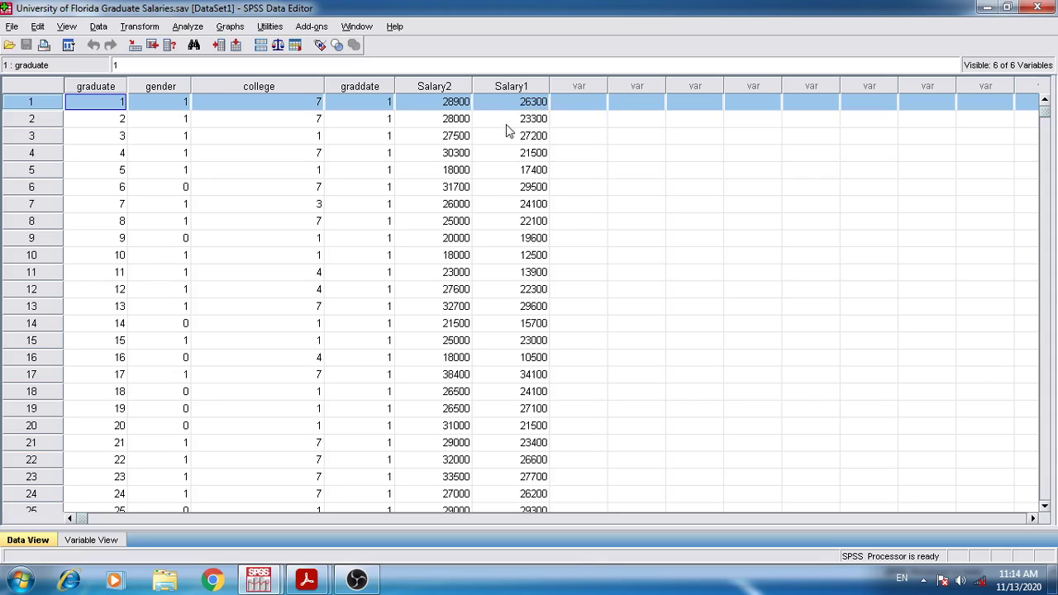
click(48, 191)
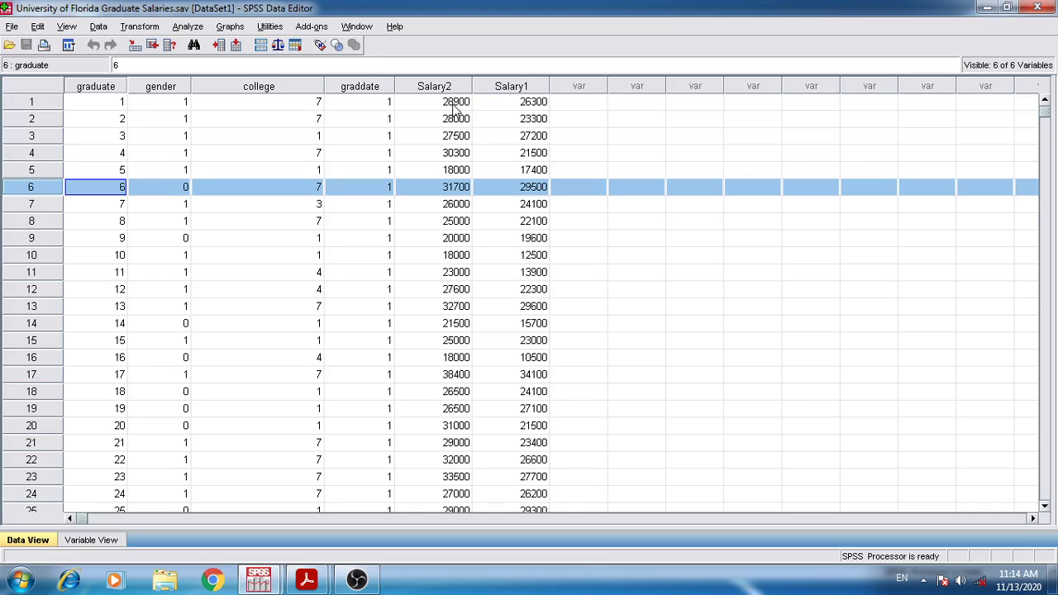
Switch to Acrobat Reader and read the dependent-samples hypothesis in Comparing Groups Hypothesis.pdf.
mouse_move(264, 584)
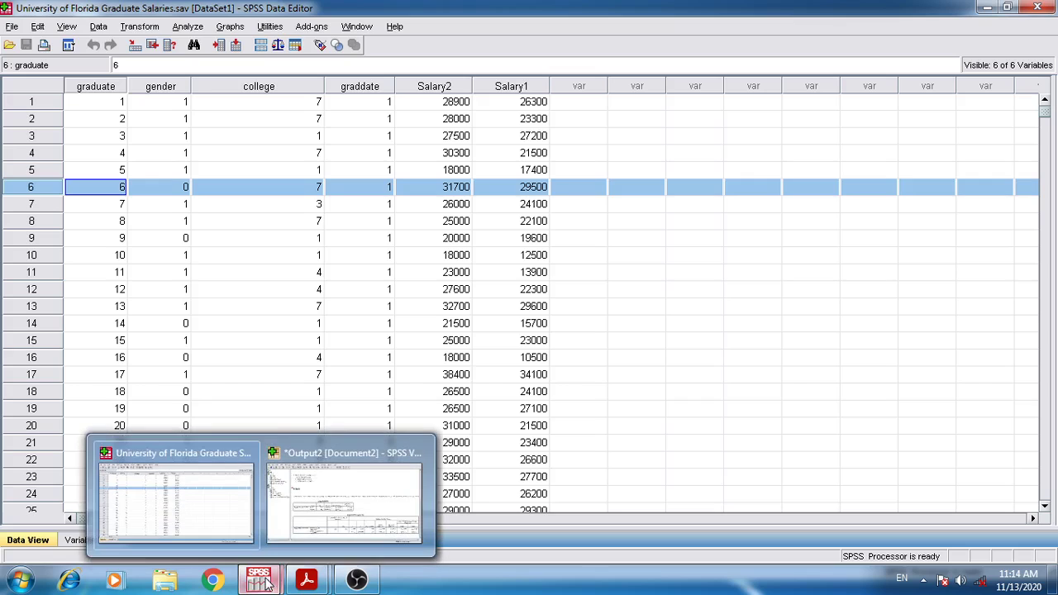
mouse_move(307, 584)
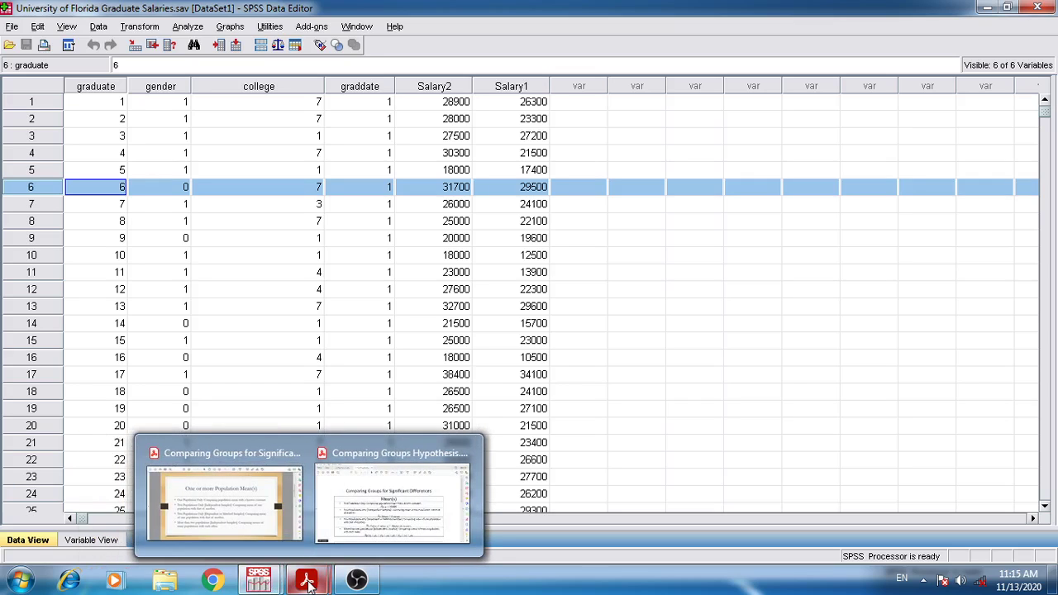
click(382, 496)
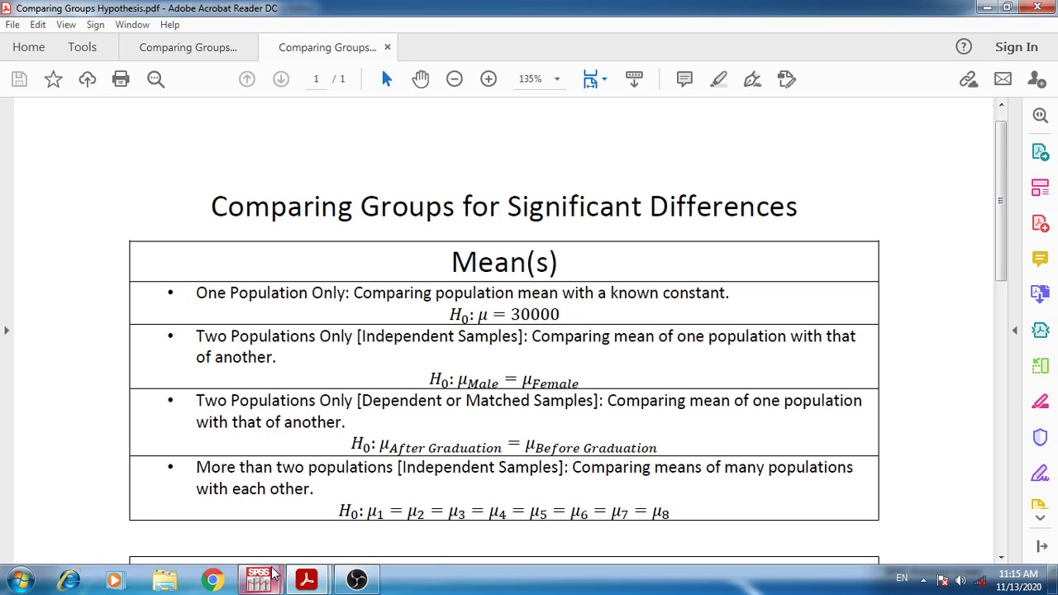
Switch to the graduate salaries data in SPSS and run a paired-samples t test pairing Salary after graduation with Salary before graduation.
mouse_move(260, 575)
click(213, 523)
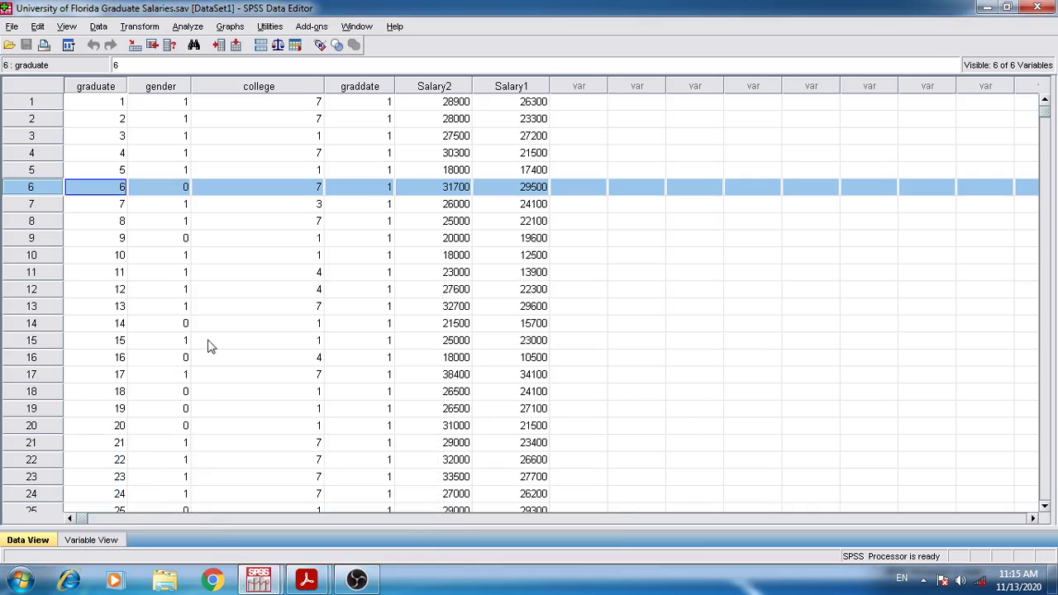
click(189, 26)
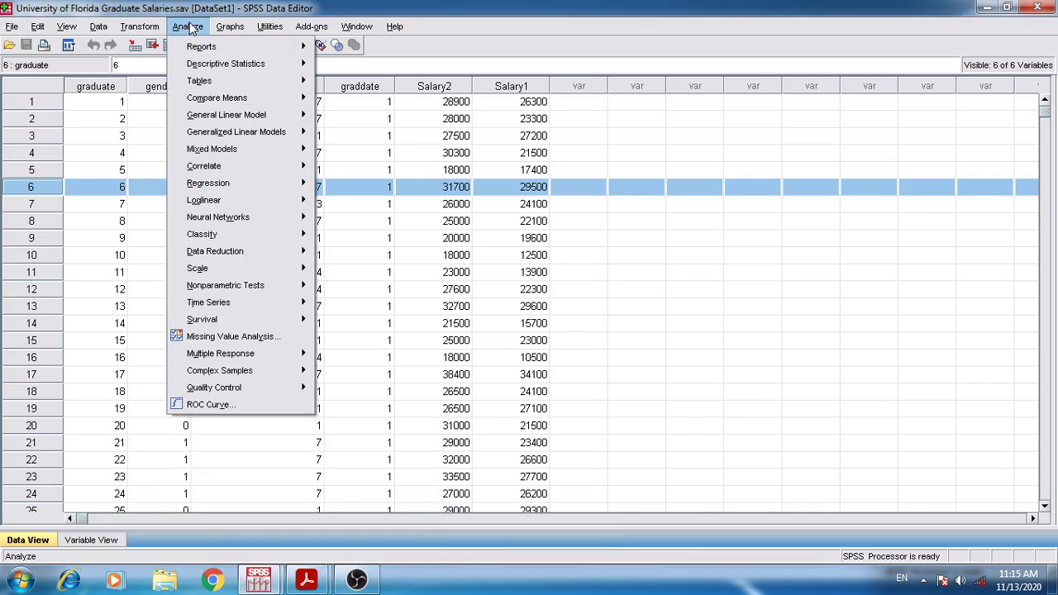
mouse_move(230, 99)
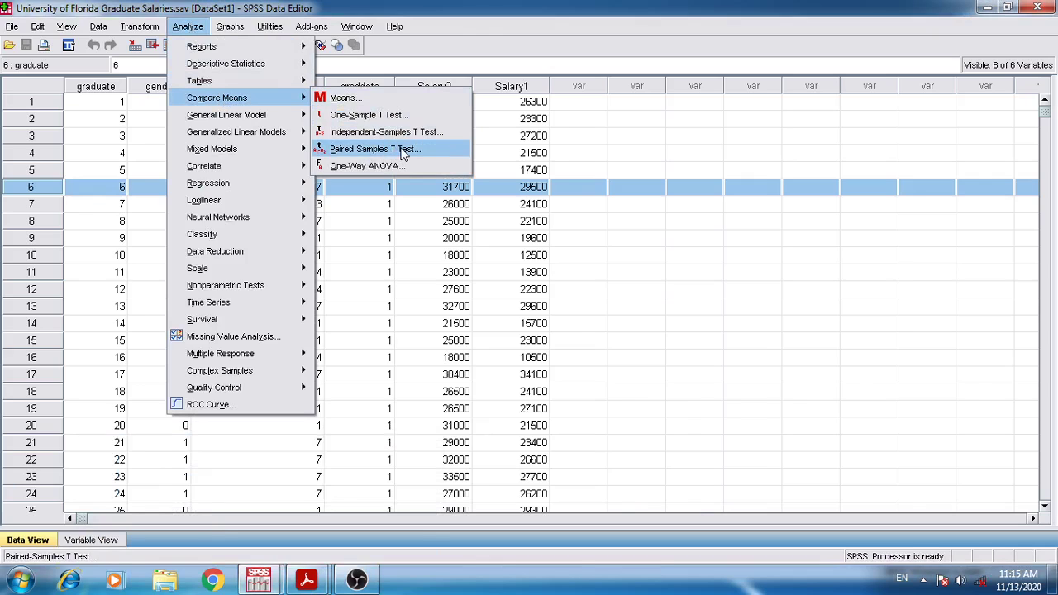
click(367, 150)
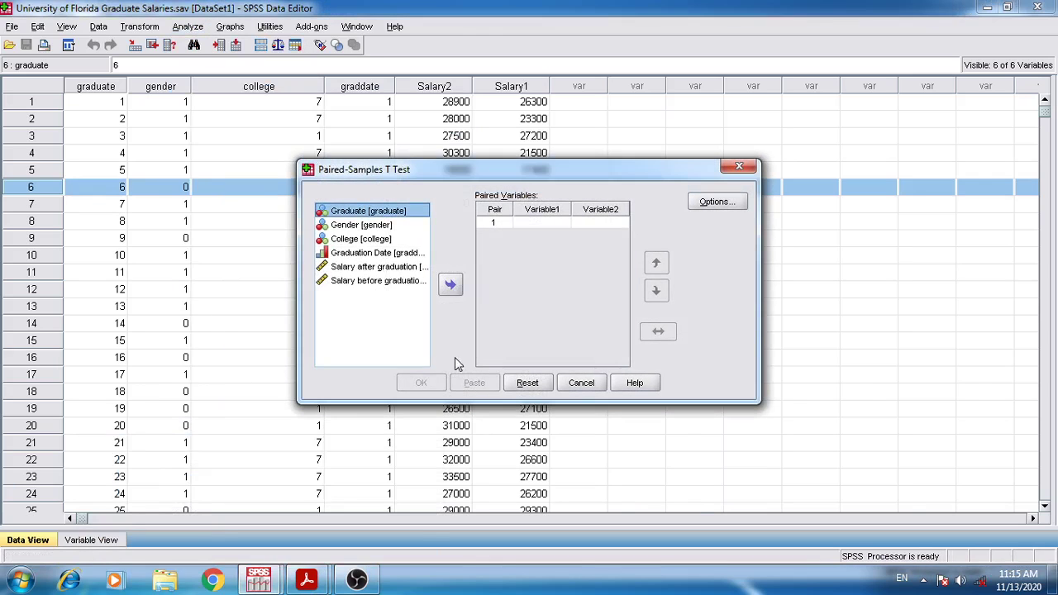
click(385, 269)
drag(386, 273, 523, 225)
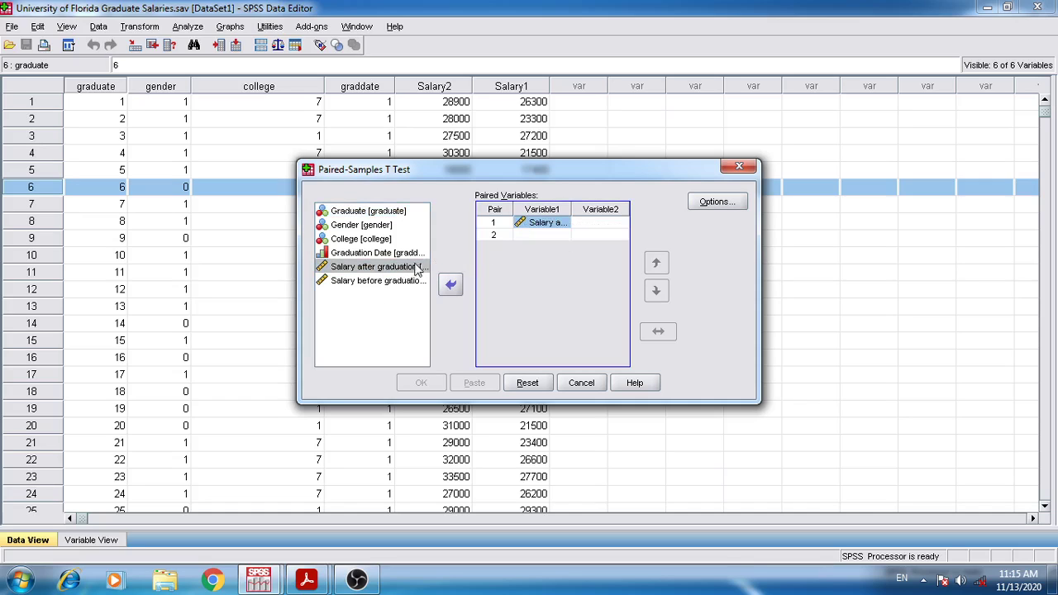
click(401, 283)
drag(401, 283, 589, 226)
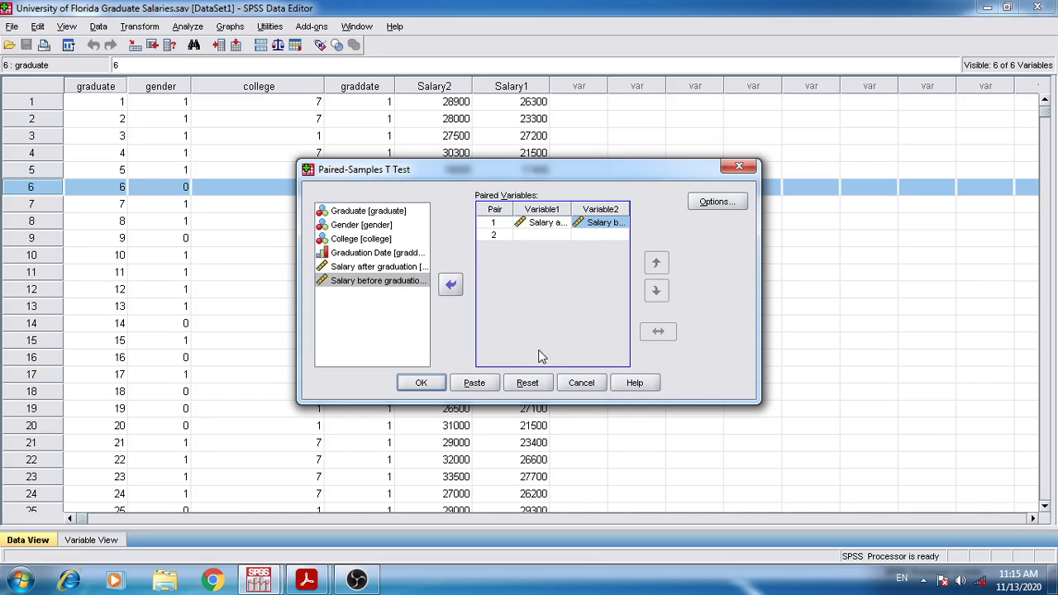
click(421, 384)
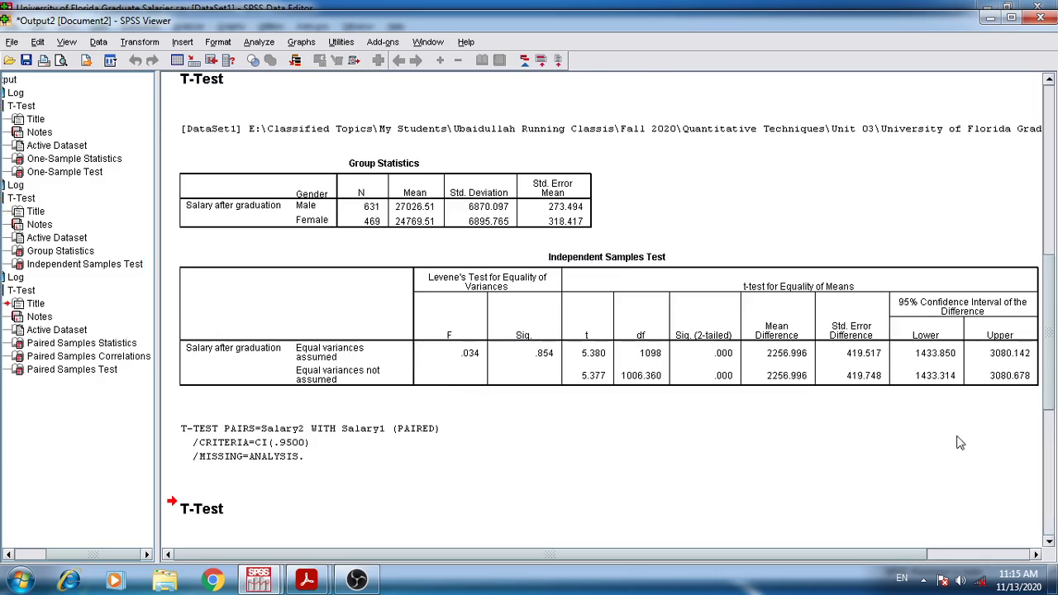
Examine the paired-samples output tables, and switch to Acrobat Reader to read the hypothesis for more than two populations.
drag(1048, 381, 1053, 511)
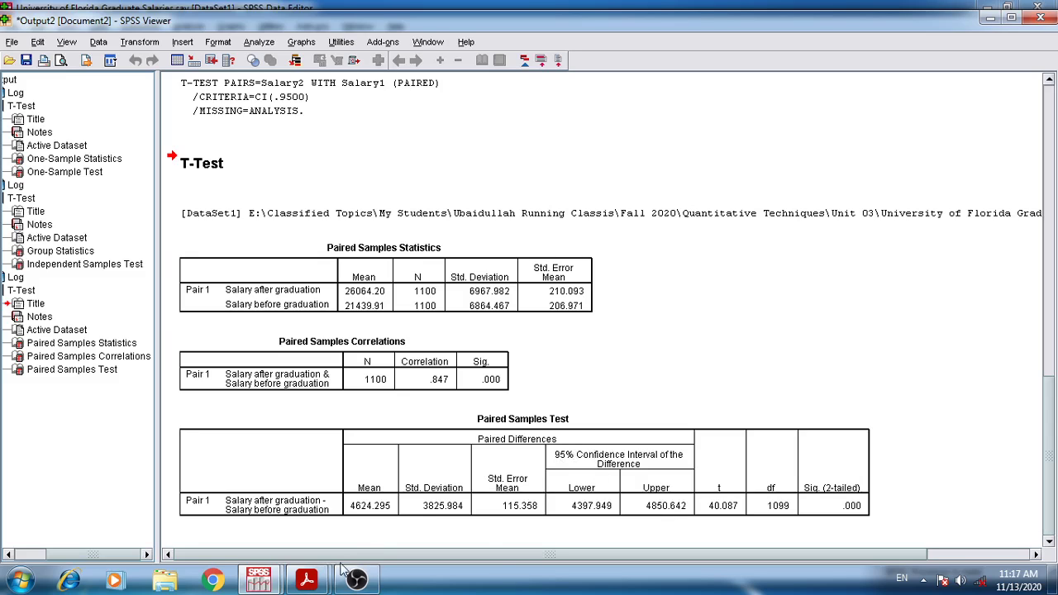
mouse_move(325, 582)
click(393, 497)
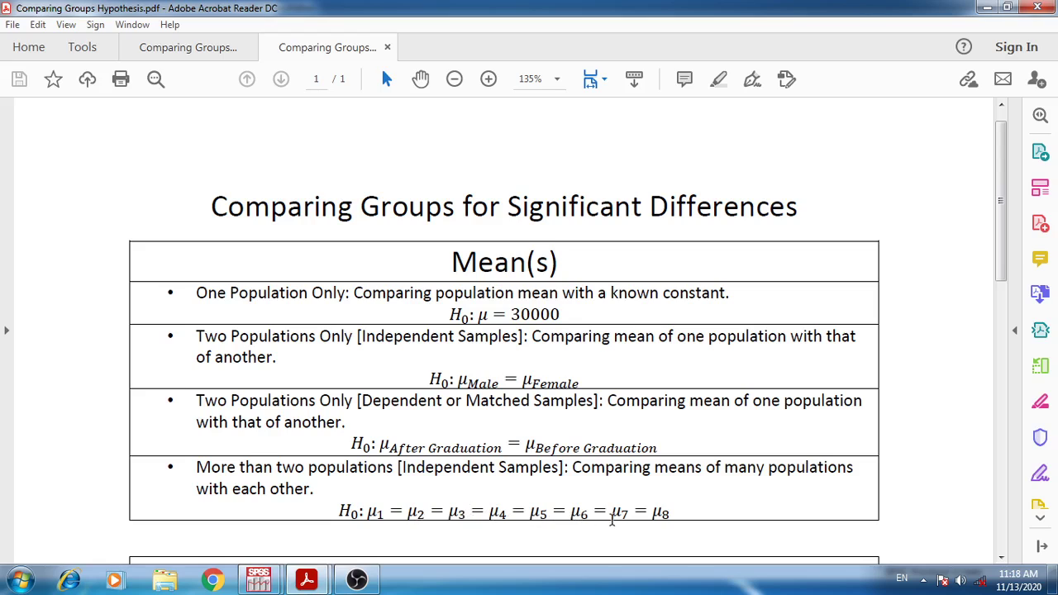
Switch to the graduate salaries data, browse the college codes down to row 45 and back, and briefly display their value labels.
mouse_move(258, 579)
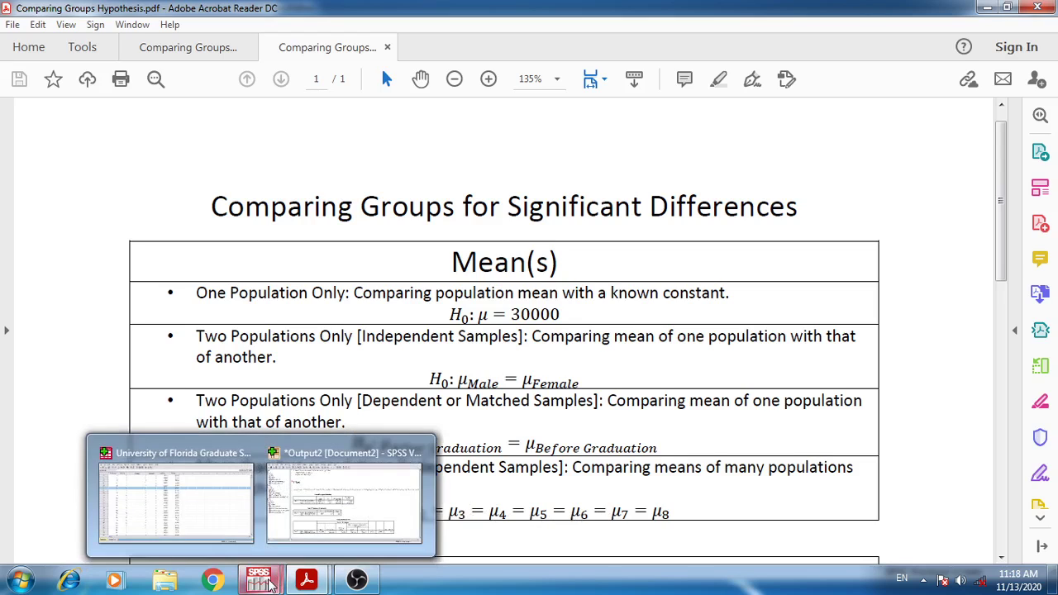
click(212, 528)
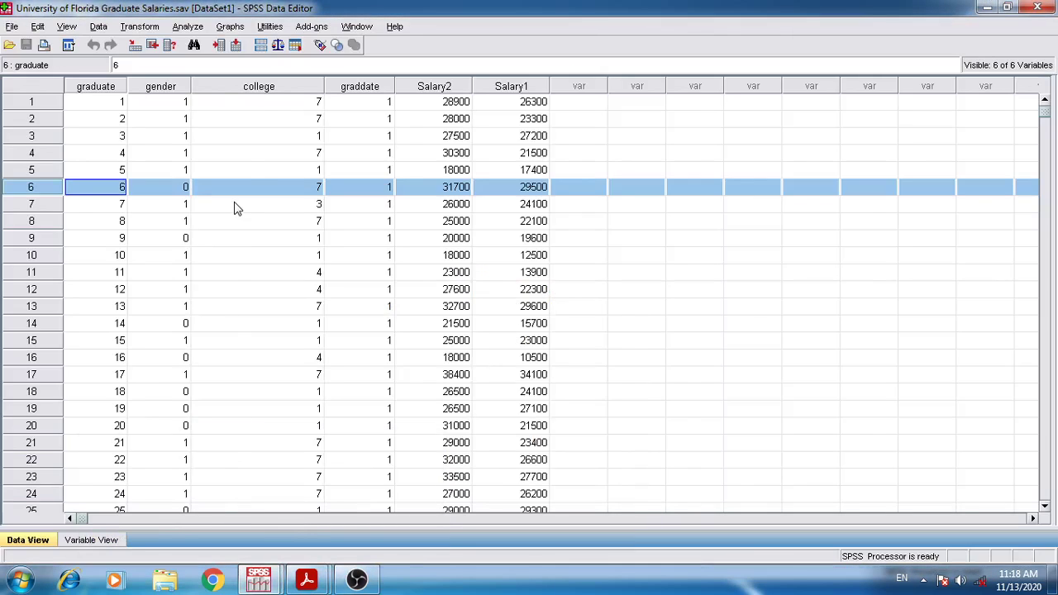
click(259, 87)
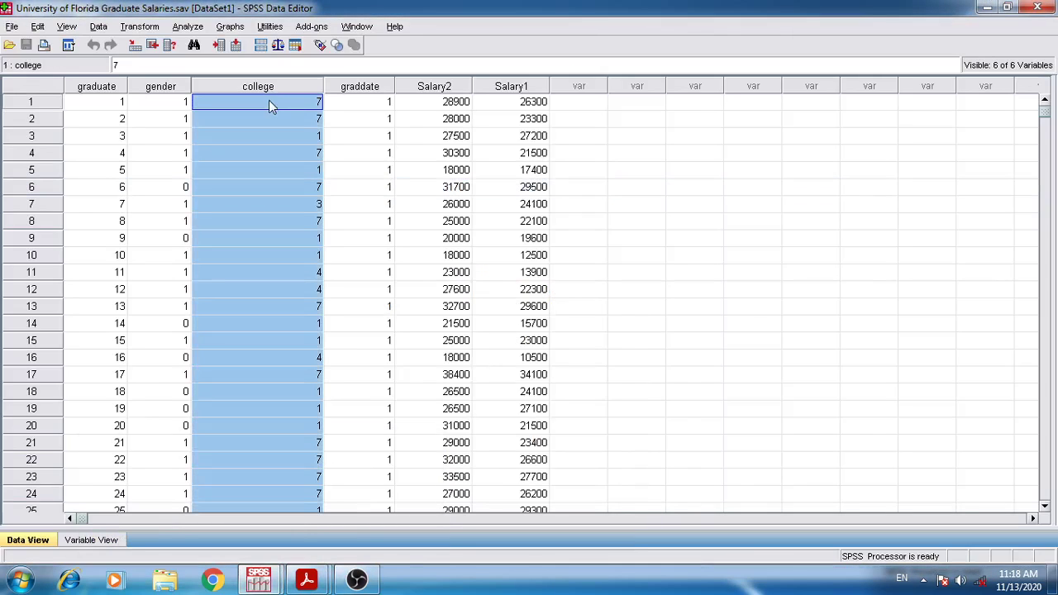
click(269, 103)
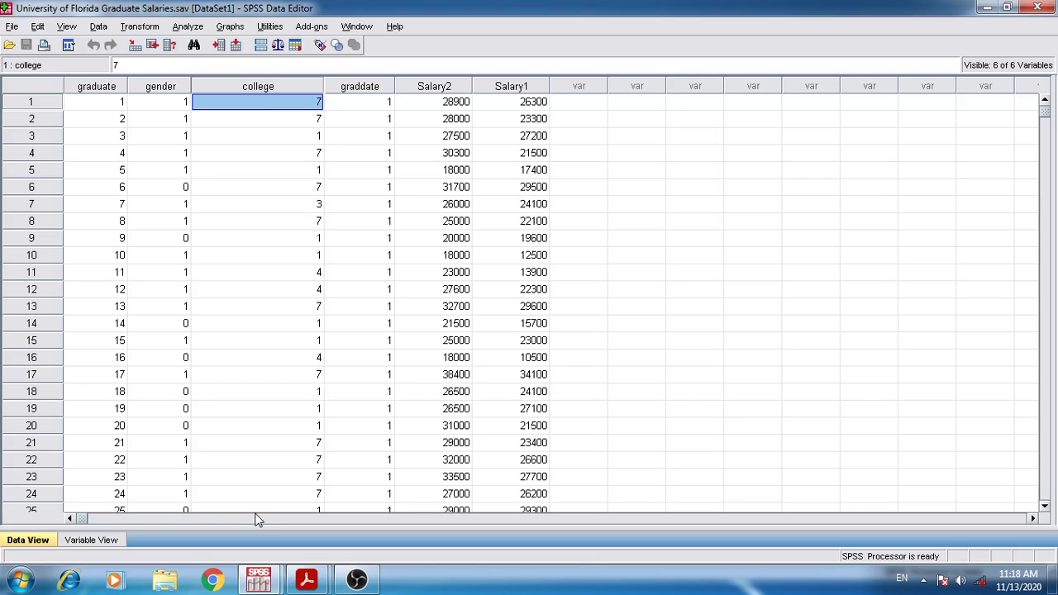
key(Down)
key(Down)
key(Down)
key(Down)
key(Down)
key(Down)
key(Down)
key(Down)
key(Down)
key(Down)
key(Down)
key(Down)
key(Down)
key(Down)
key(Down)
key(Down)
key(Down)
key(Down)
key(Down)
key(Down)
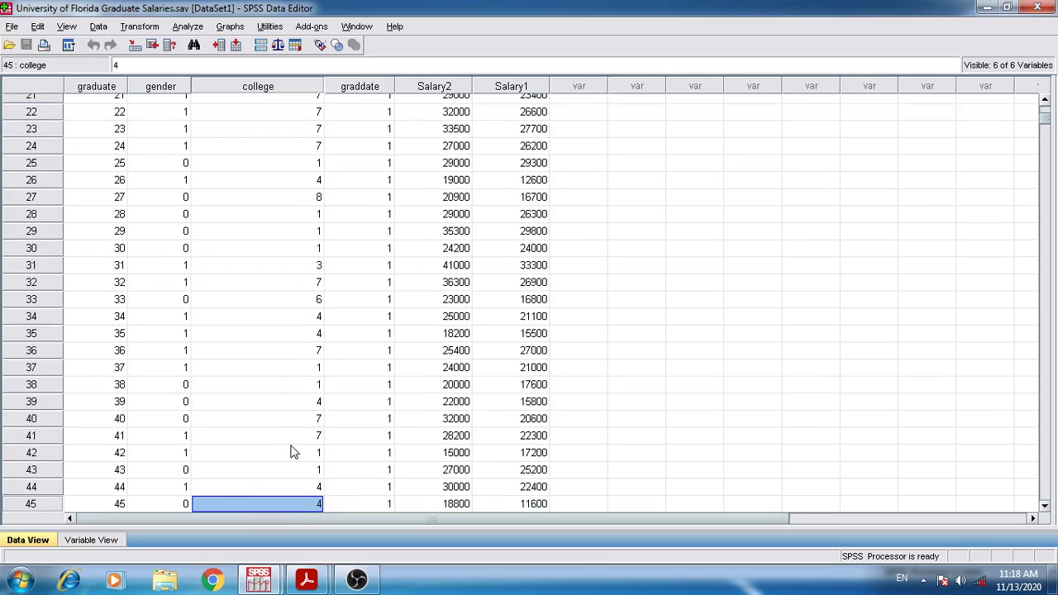
key(Up)
key(Up)
key(Up)
key(Up)
key(Up)
key(Up)
key(Up)
key(Up)
key(Up)
key(Up)
key(Up)
key(Up)
key(Up)
key(Up)
key(Up)
key(Up)
key(Up)
key(Up)
key(Up)
key(Up)
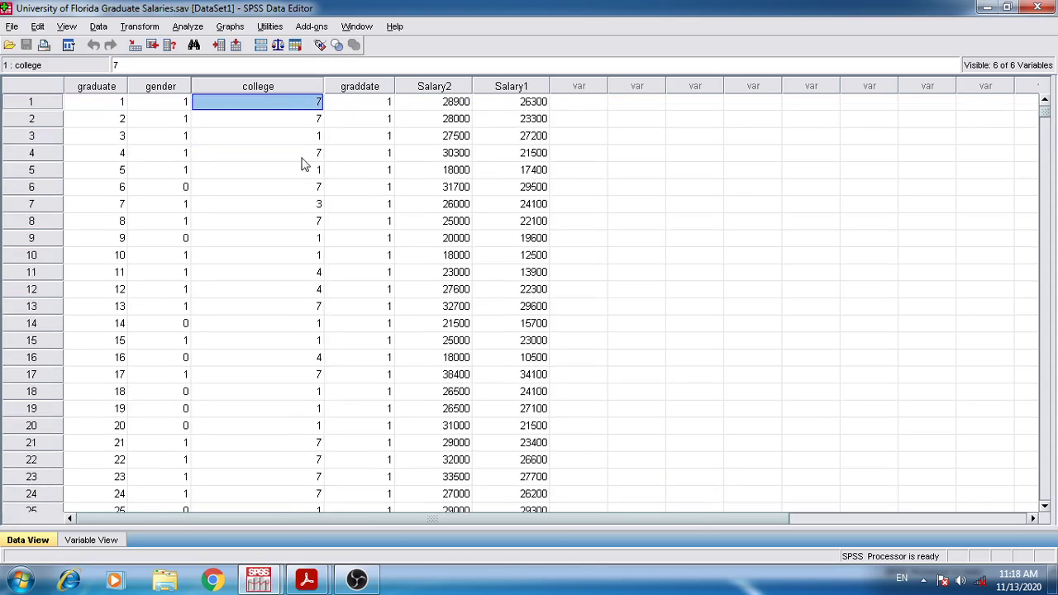
click(319, 46)
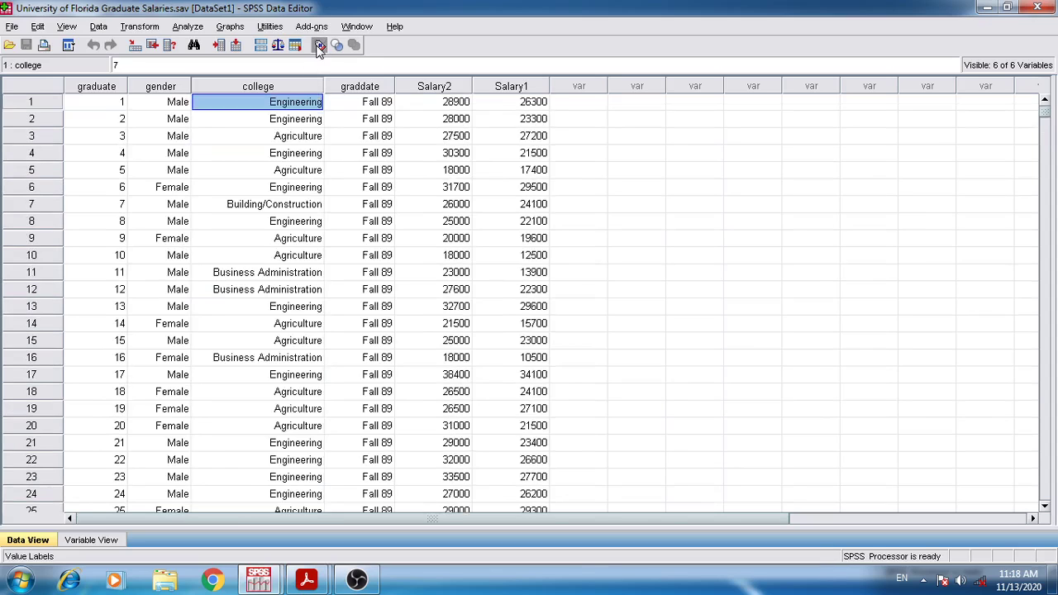
click(320, 47)
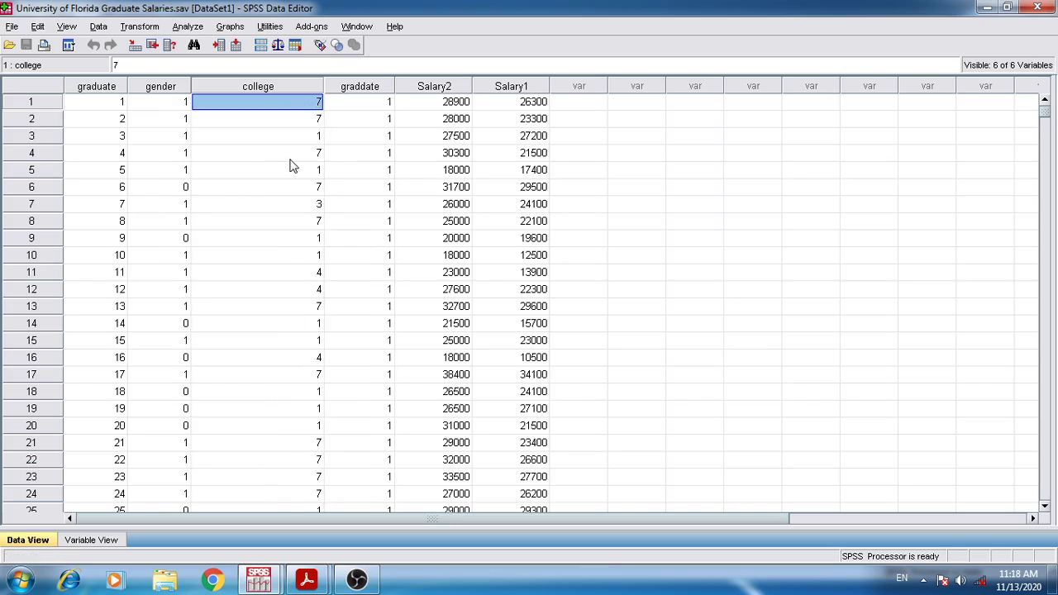
Start a One-Way ANOVA with Salary after graduation as the dependent variable.
click(195, 30)
mouse_move(215, 99)
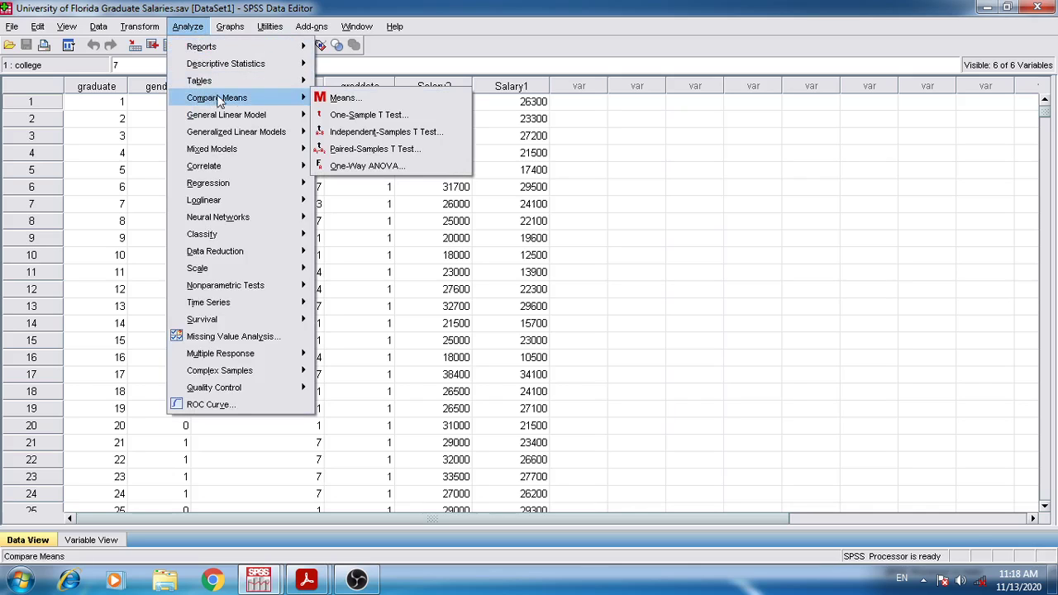
click(351, 166)
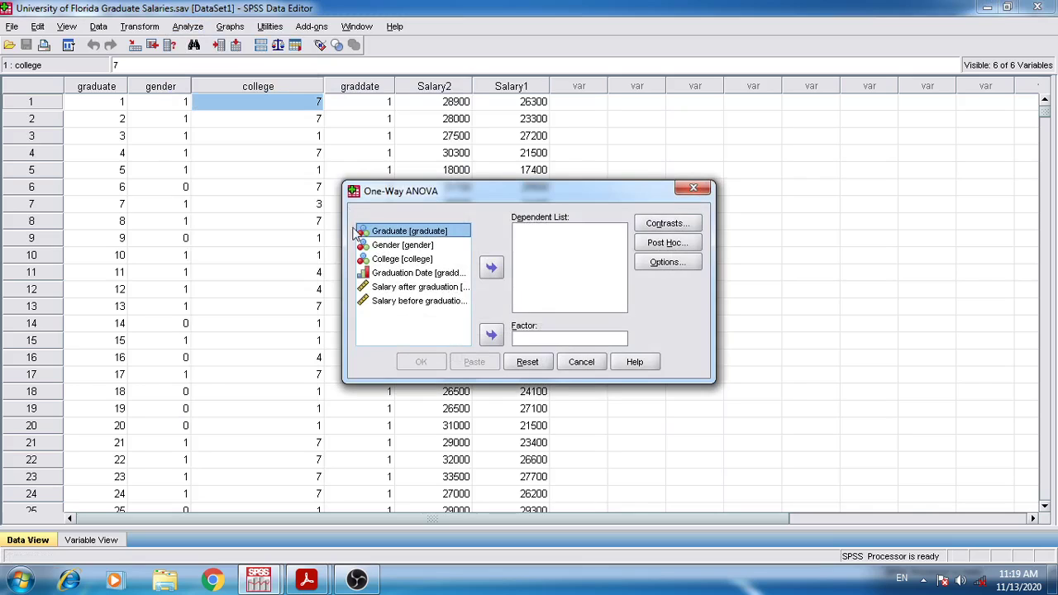
click(394, 289)
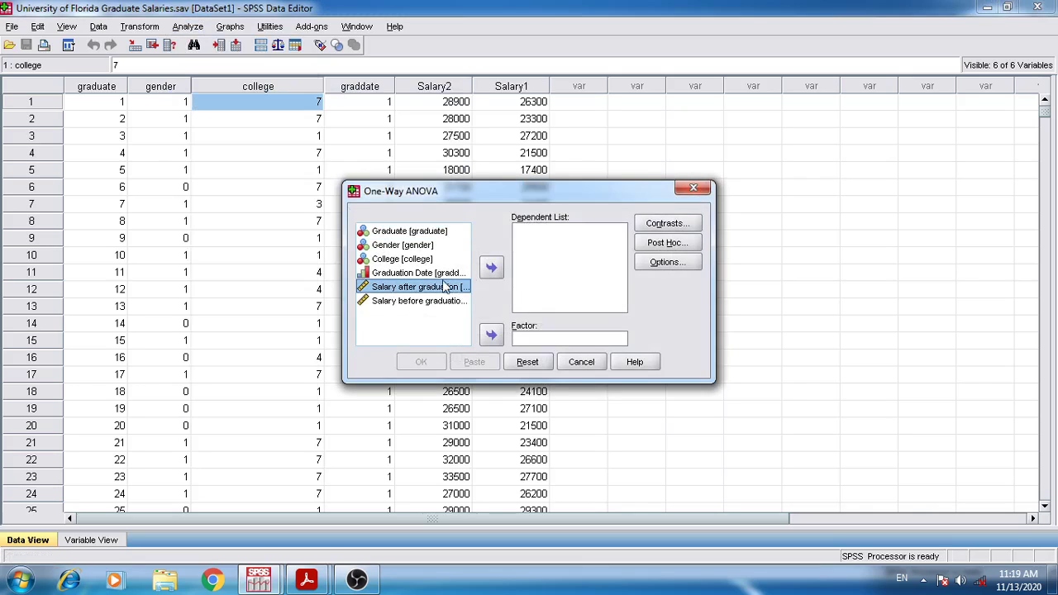
click(492, 267)
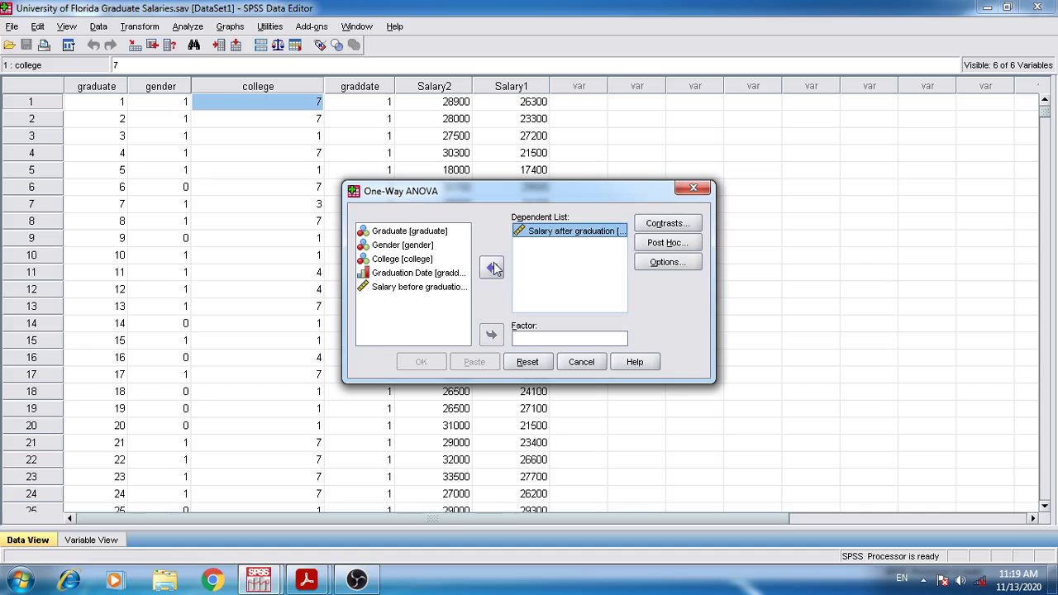
click(442, 287)
click(489, 273)
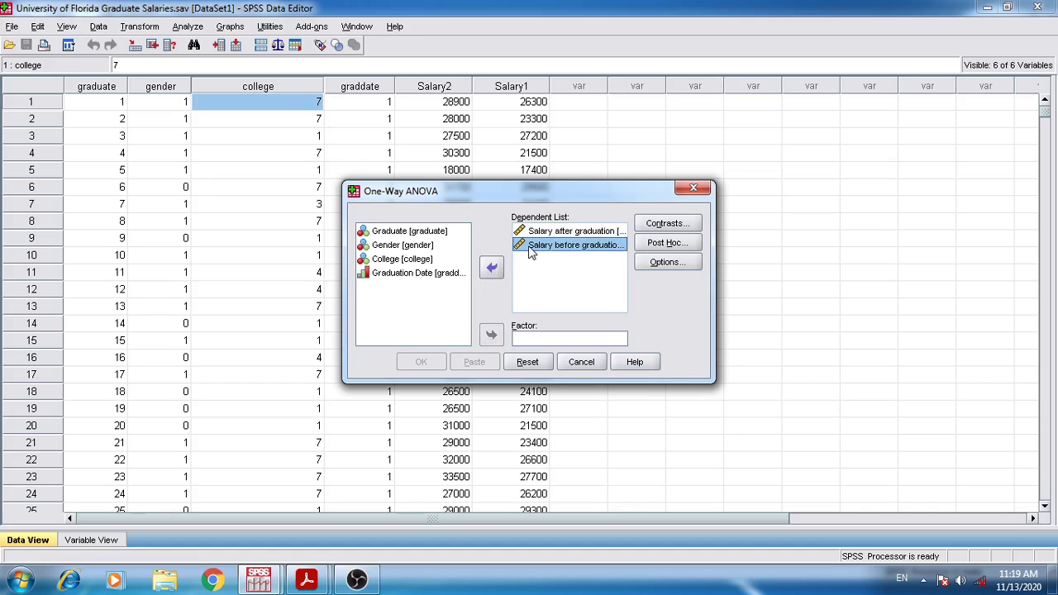
click(494, 273)
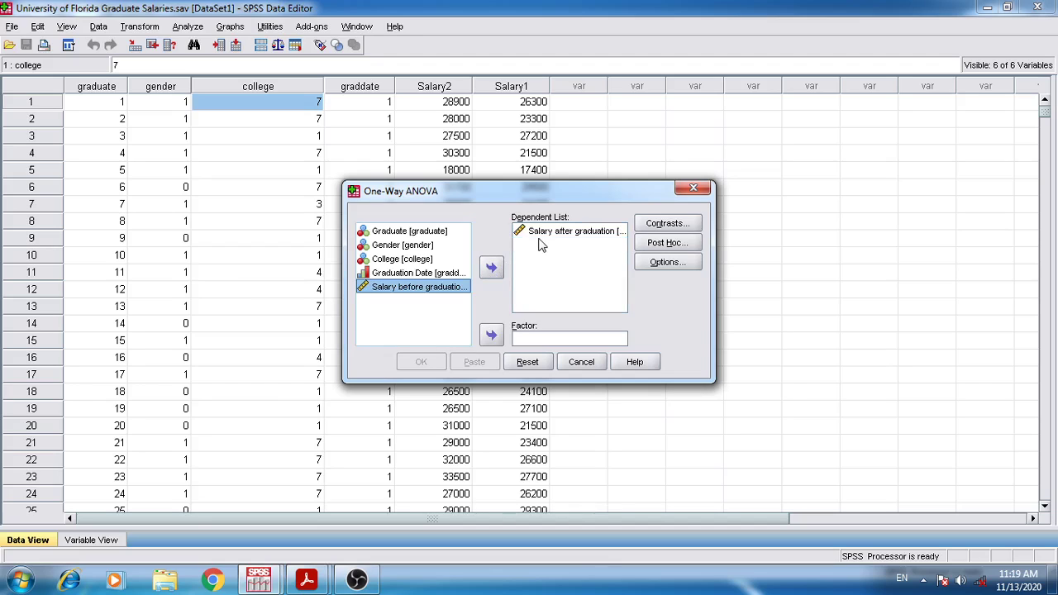
click(537, 269)
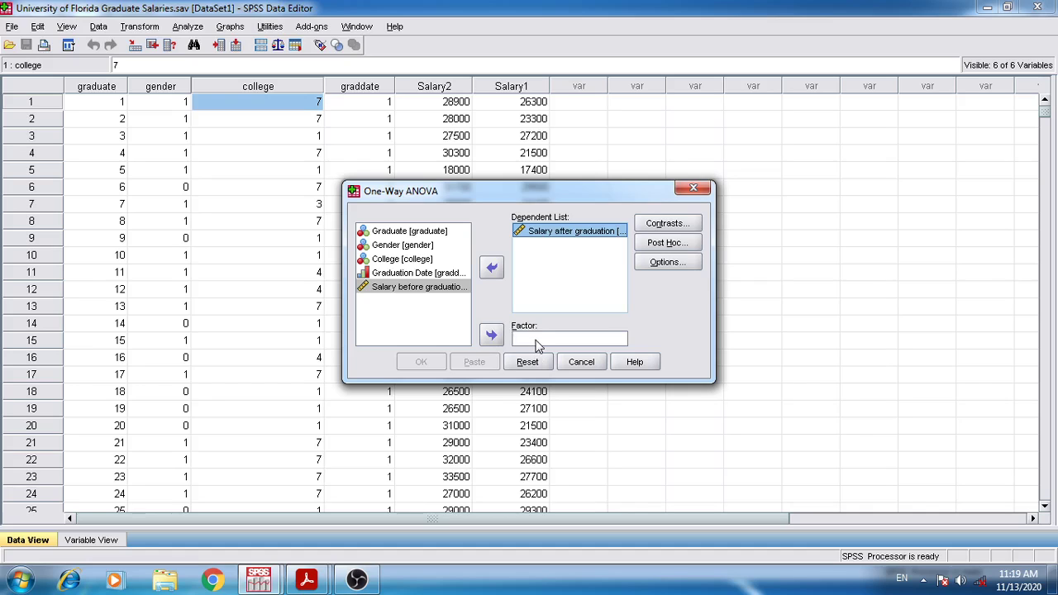
Set College as the ANOVA factor, run the analysis, and review the resulting ANOVA table.
click(412, 261)
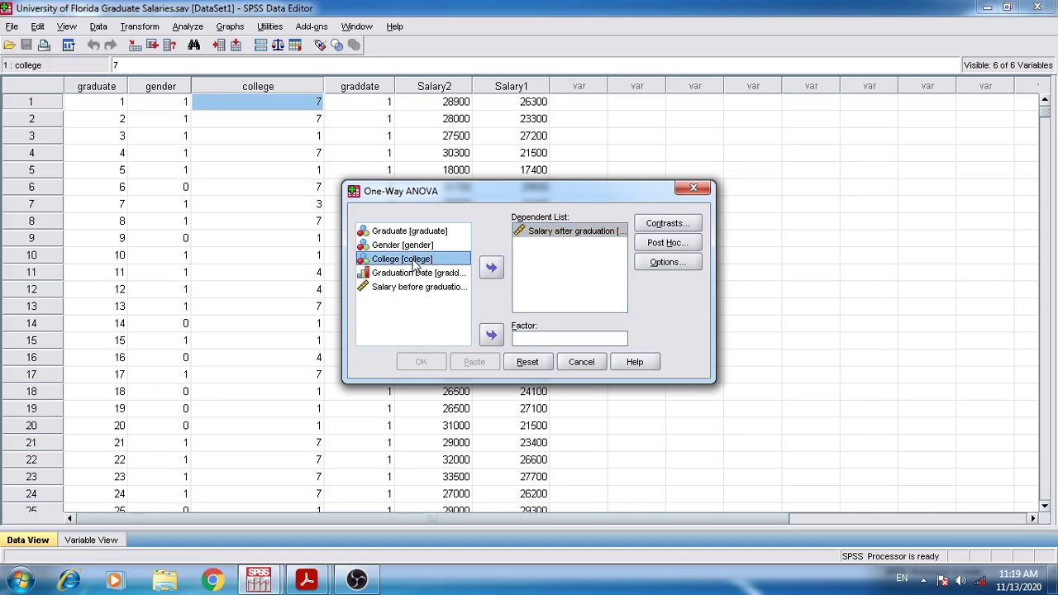
click(490, 336)
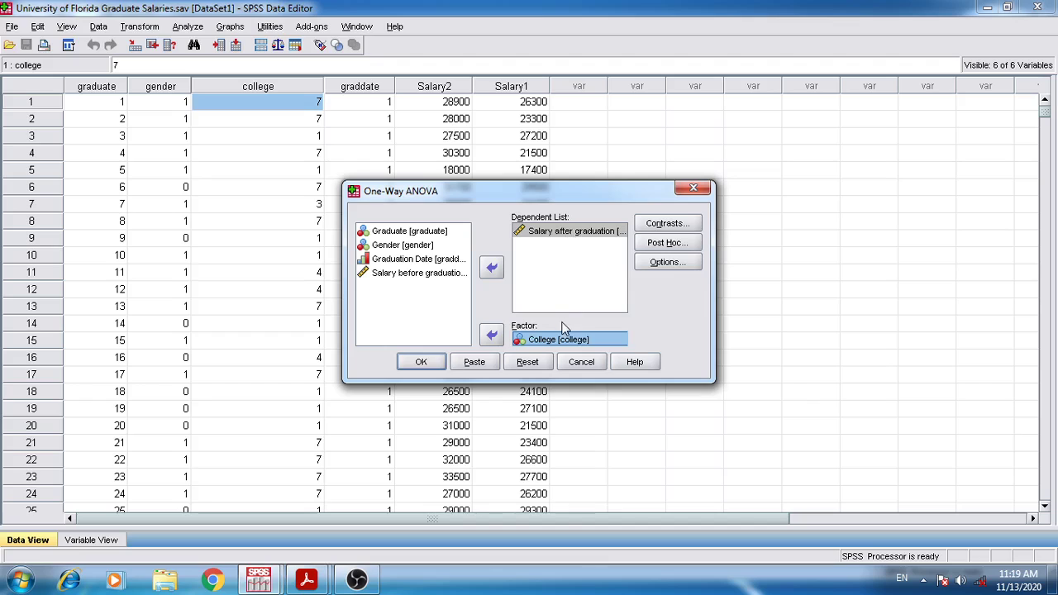
click(533, 340)
click(422, 363)
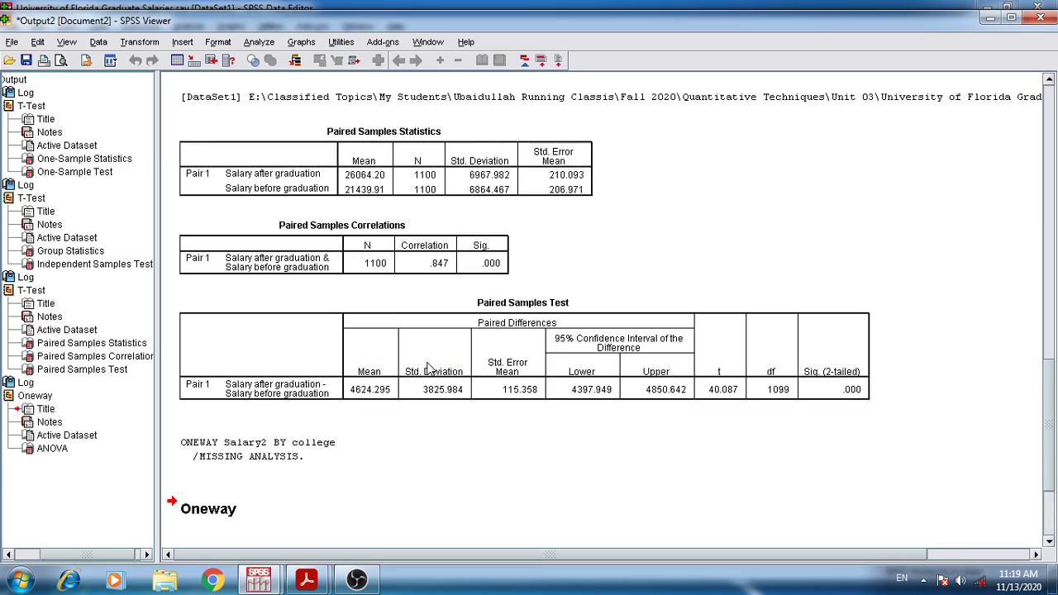
click(1051, 541)
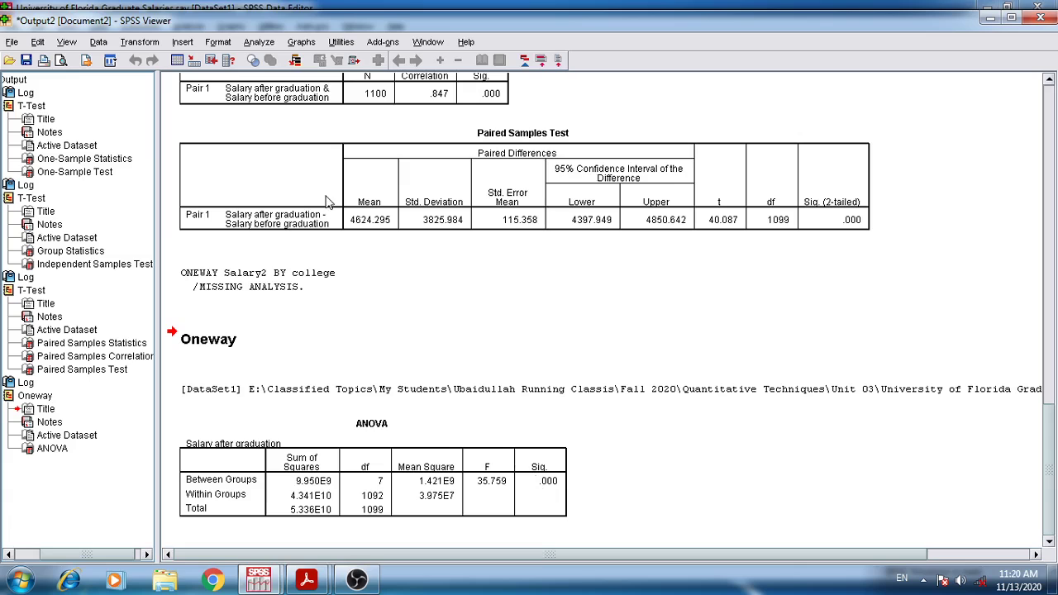
Rerun the one-way ANOVA of Salary after graduation by College with LSD post hoc comparisons.
click(259, 46)
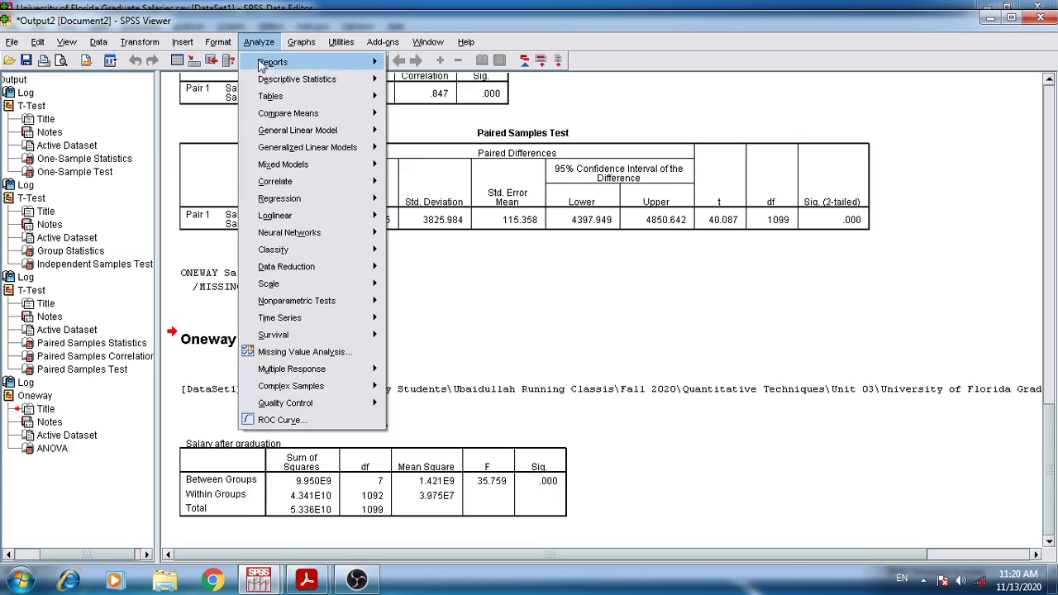
mouse_move(293, 113)
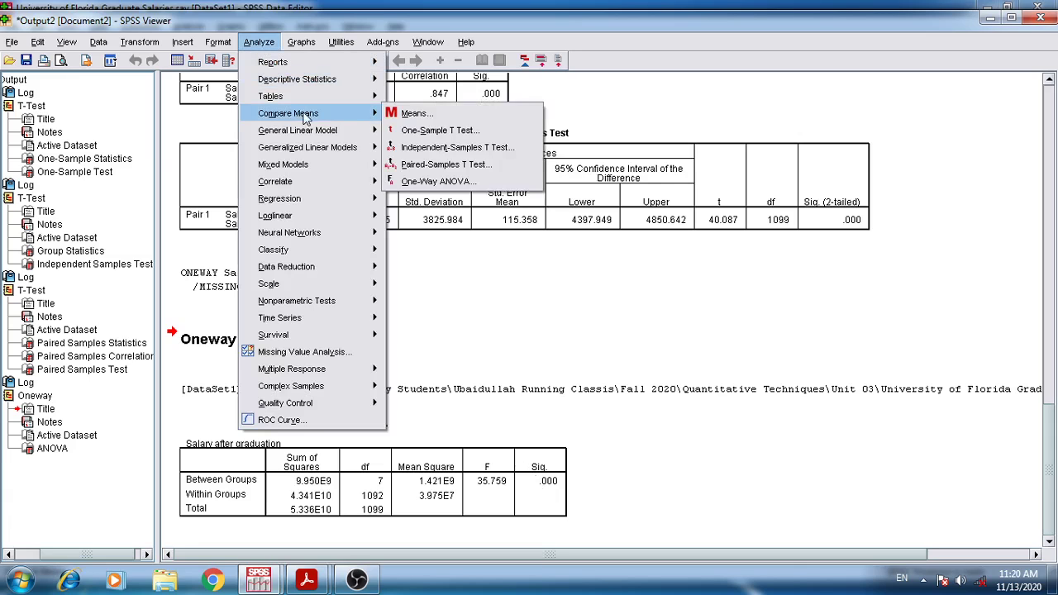
click(430, 181)
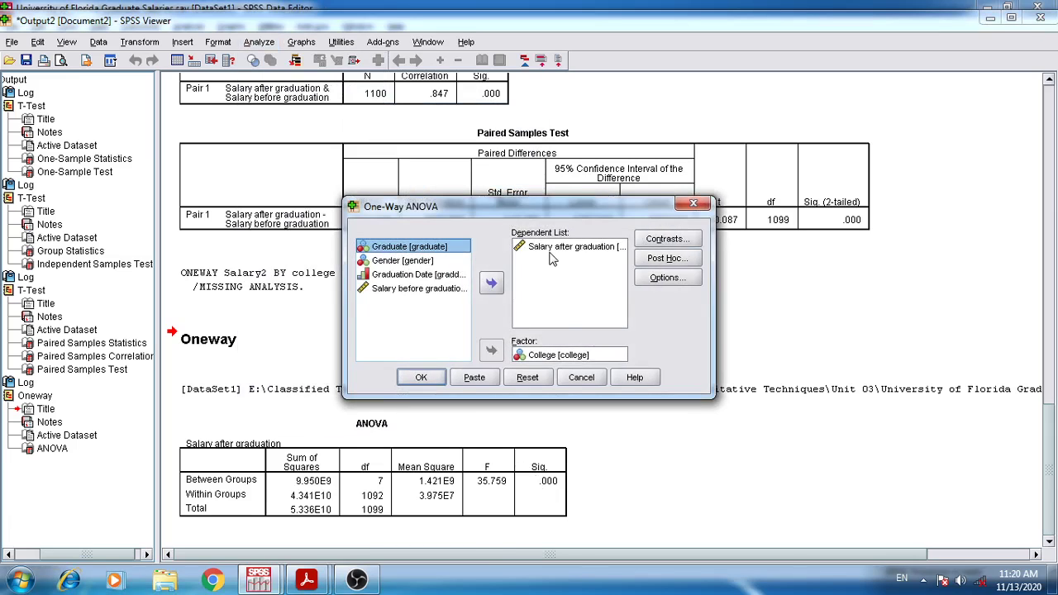
click(652, 262)
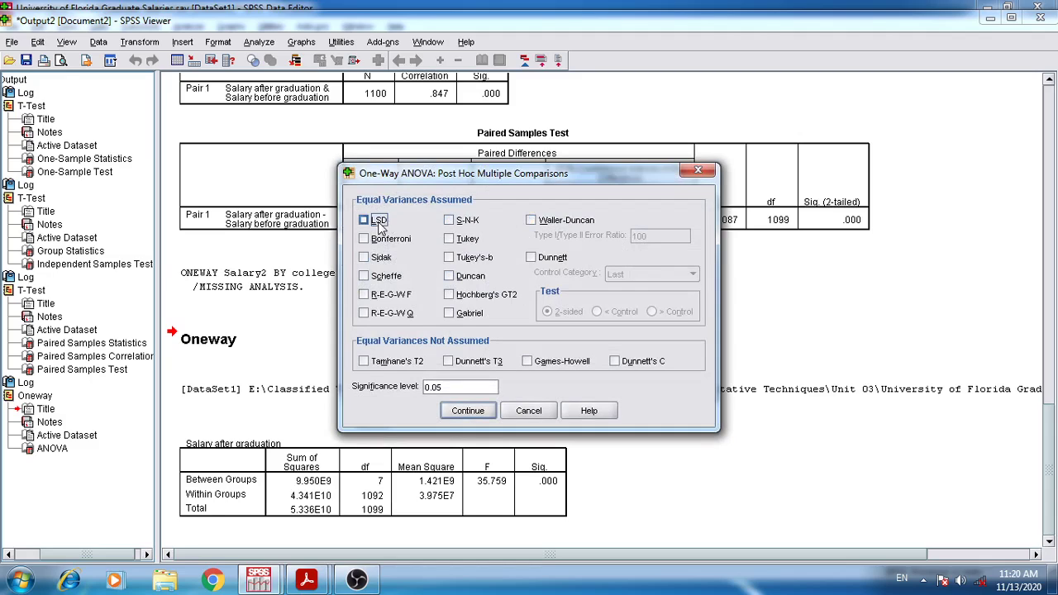
click(456, 411)
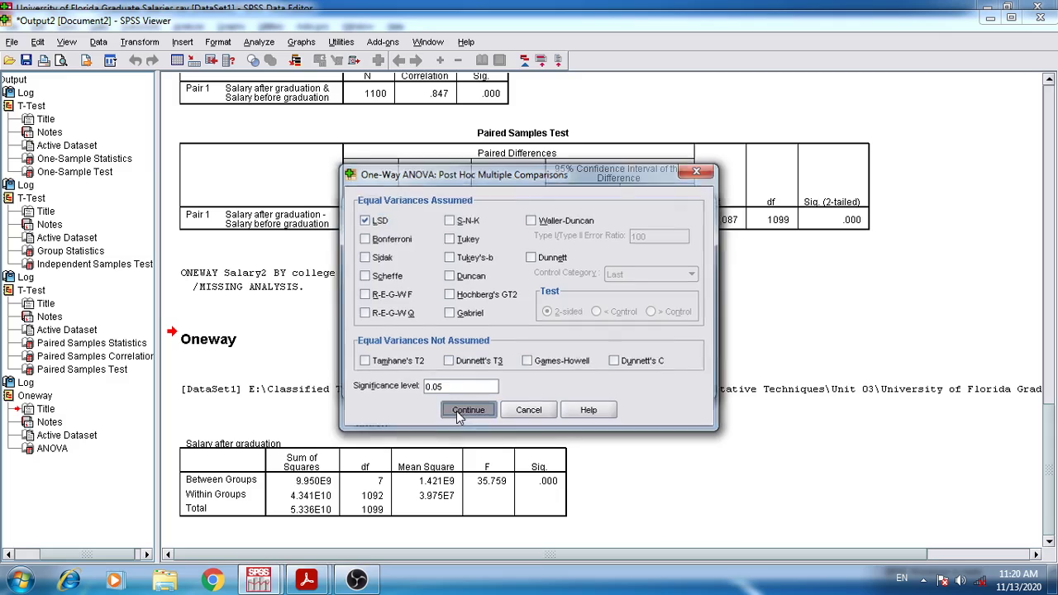
click(422, 378)
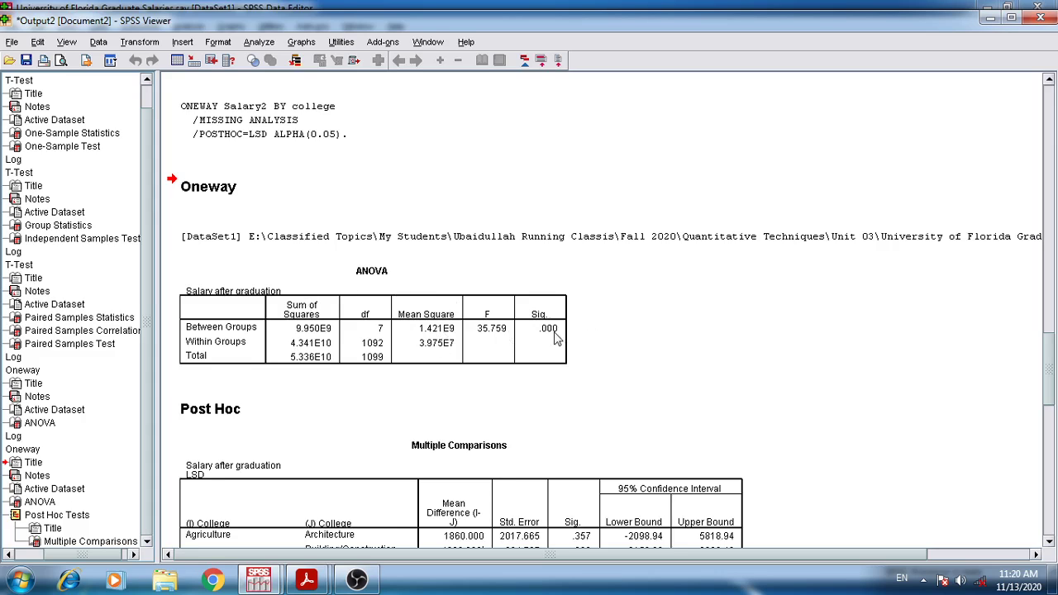
Examine the ANOVA table and the LSD multiple comparisons of salary after graduation across all the colleges.
click(1049, 543)
click(1048, 545)
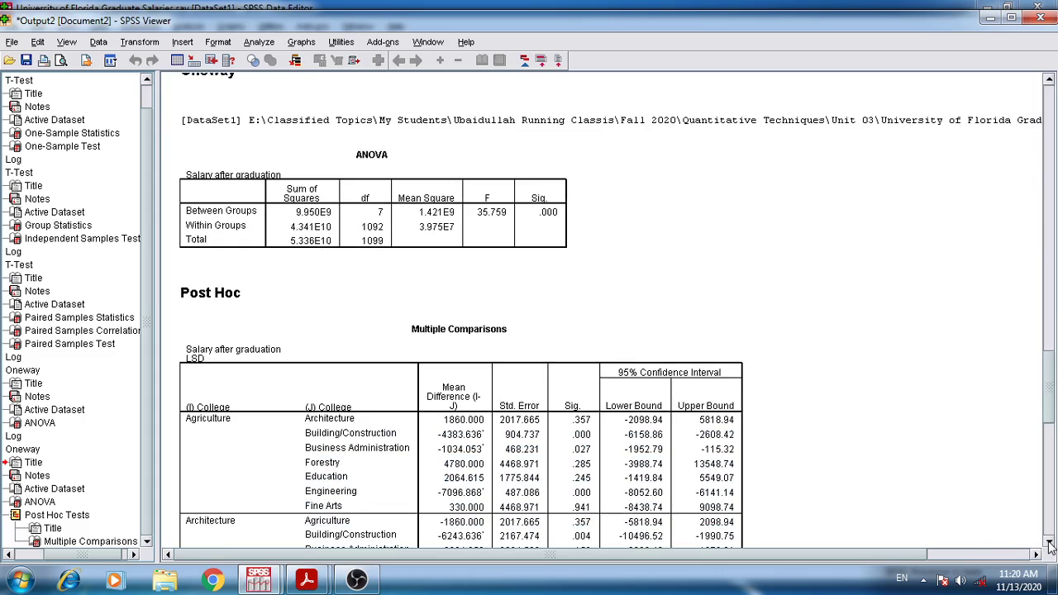
click(1048, 544)
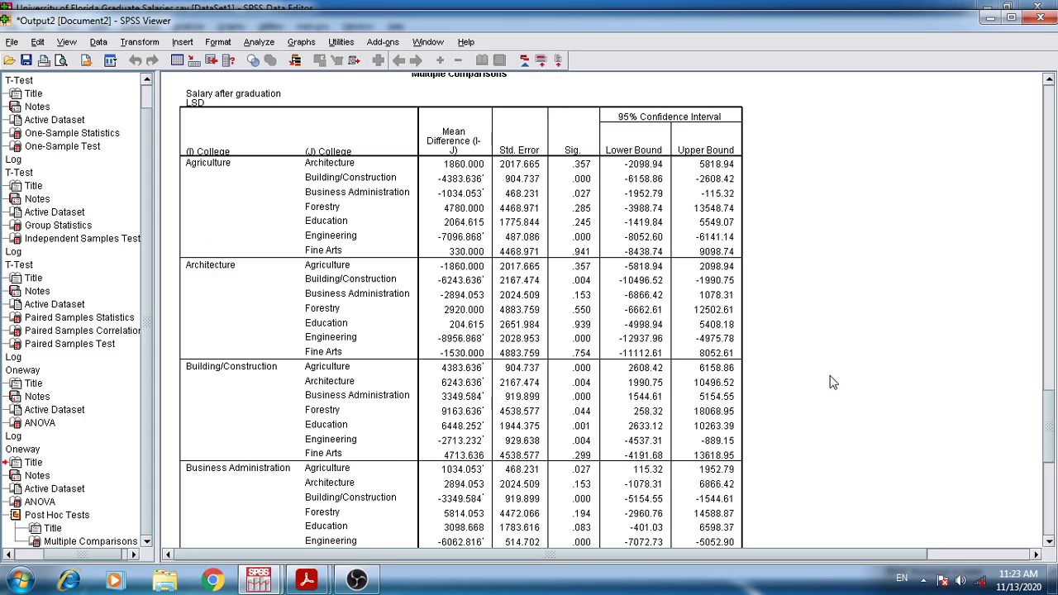
drag(1053, 421, 1054, 490)
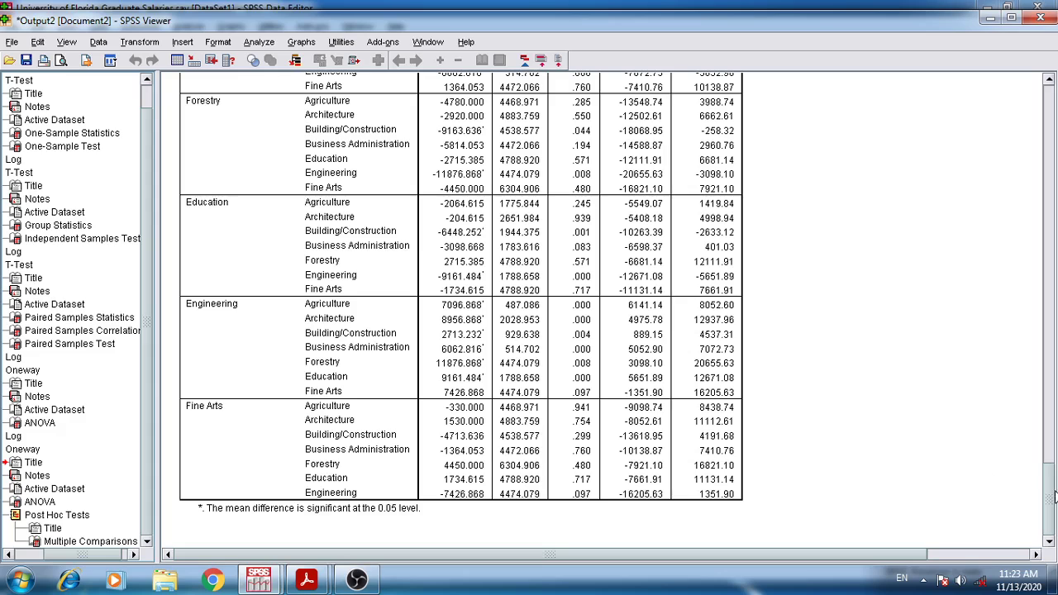
drag(1049, 498, 1044, 393)
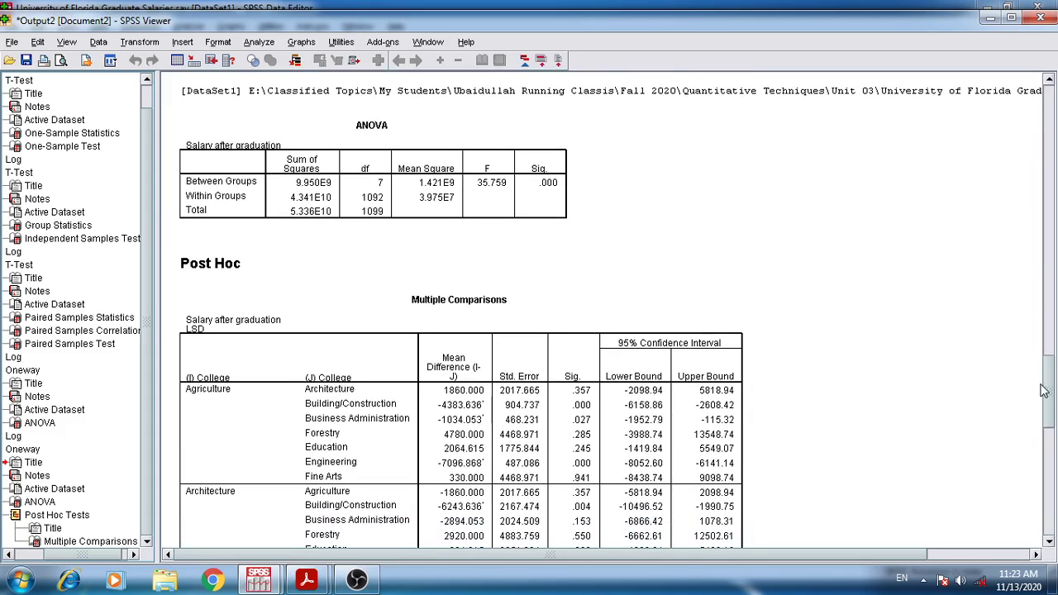
drag(1044, 392, 1054, 508)
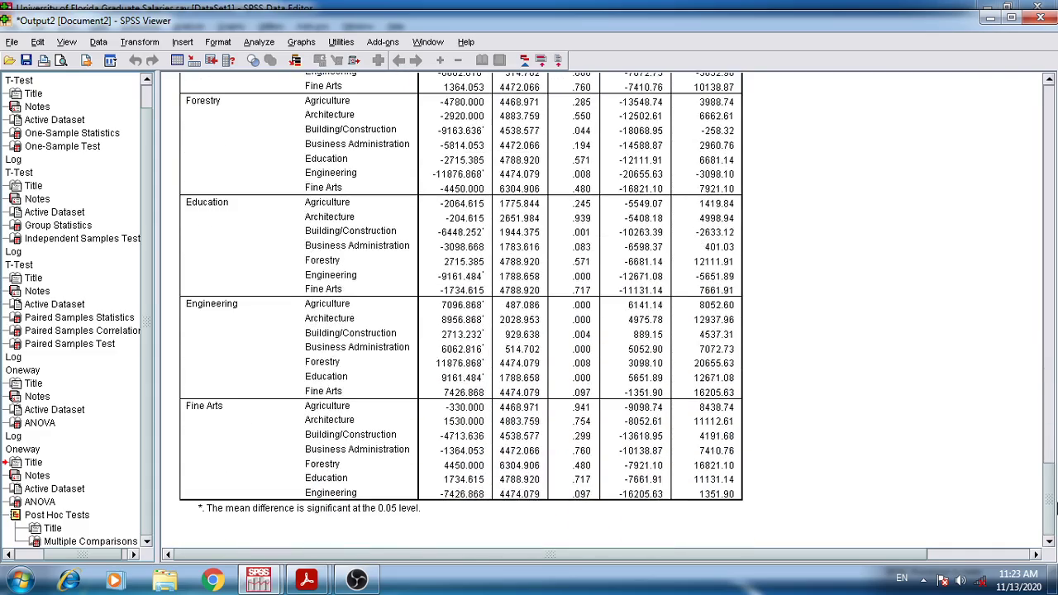
drag(1055, 499, 1049, 478)
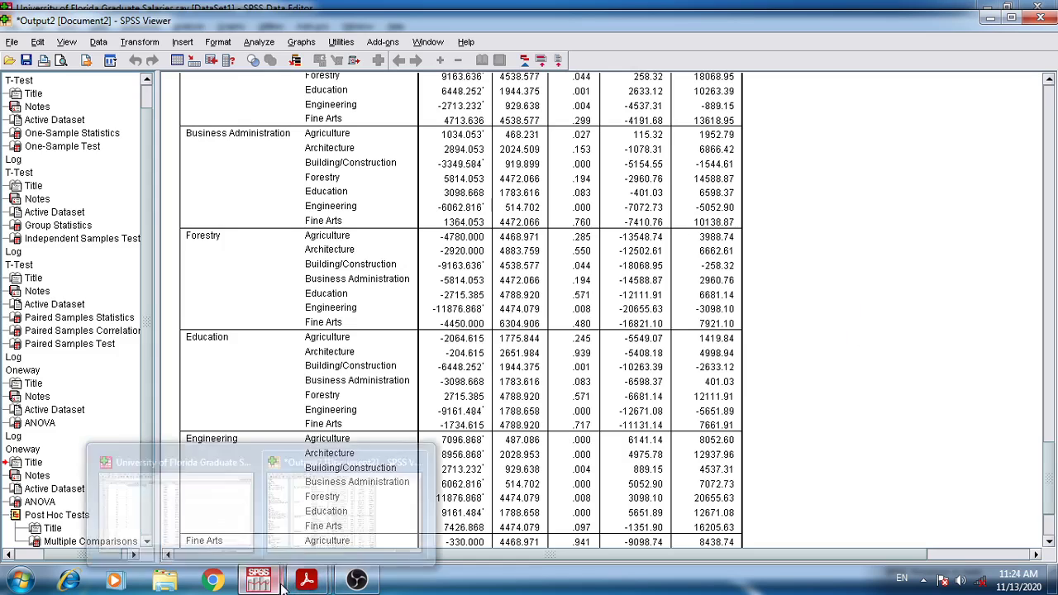
Switch to Comparing Groups Hypothesis.pdf in Adobe Acrobat Reader to review the null hypothesis for more than two populations.
mouse_move(308, 584)
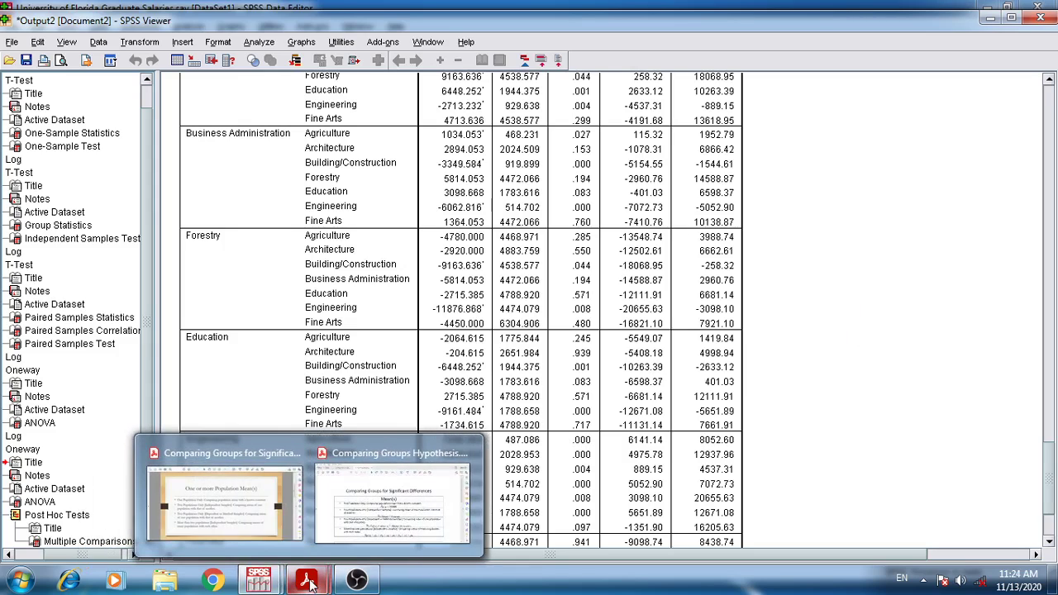
click(364, 496)
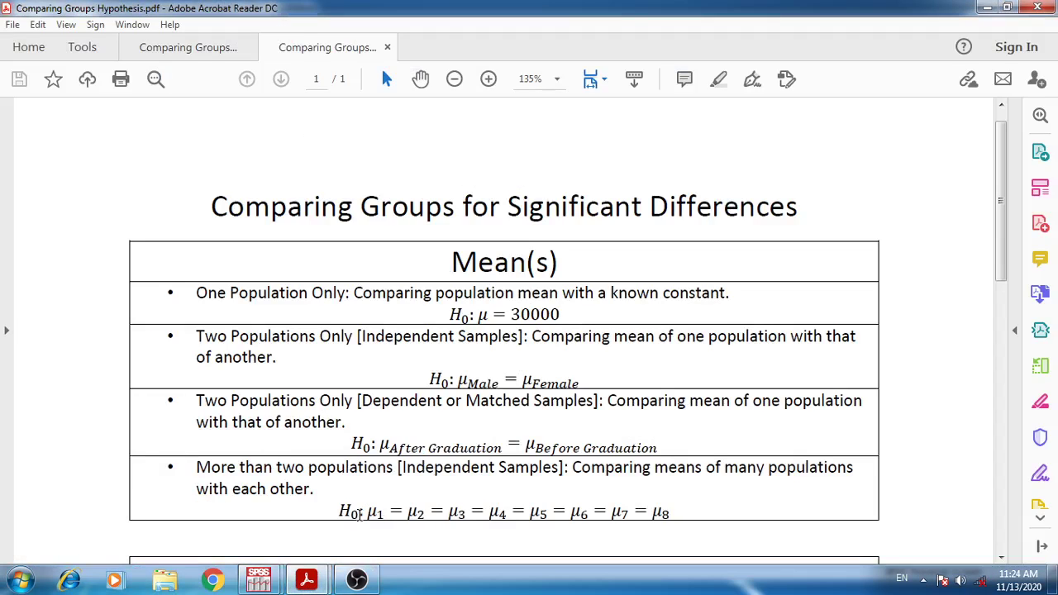